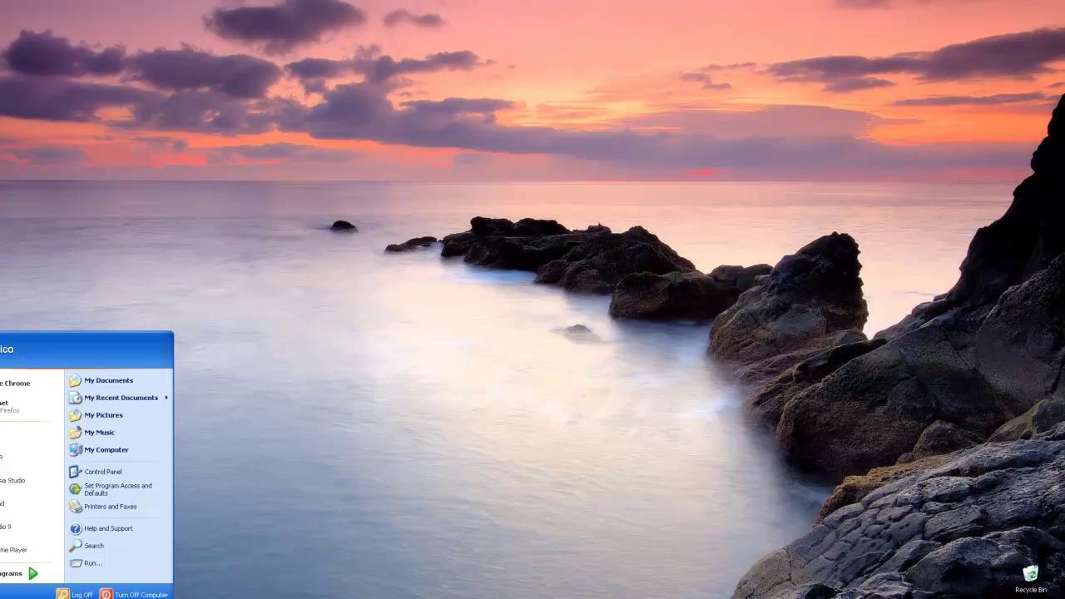
In Google Chrome, search Google for "android development" and open the Android Developers site
click(31, 383)
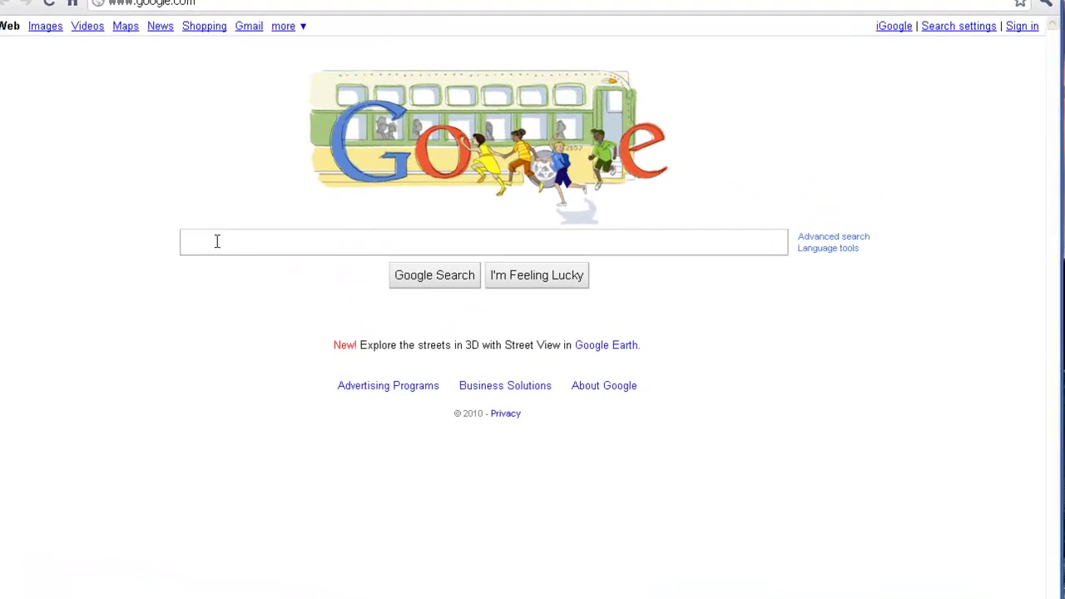
text(android development)
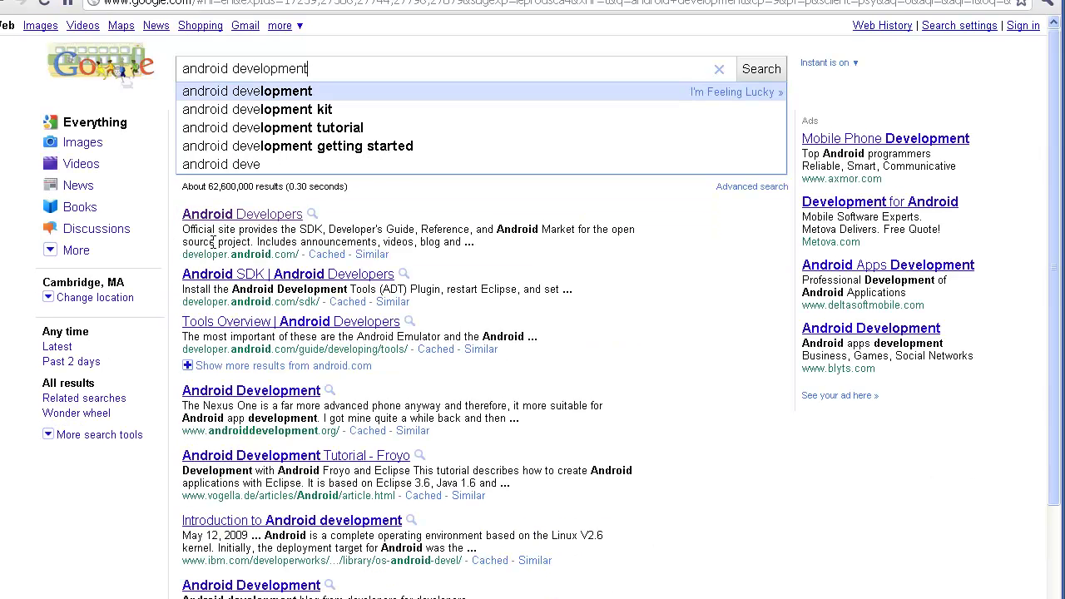
key(Return)
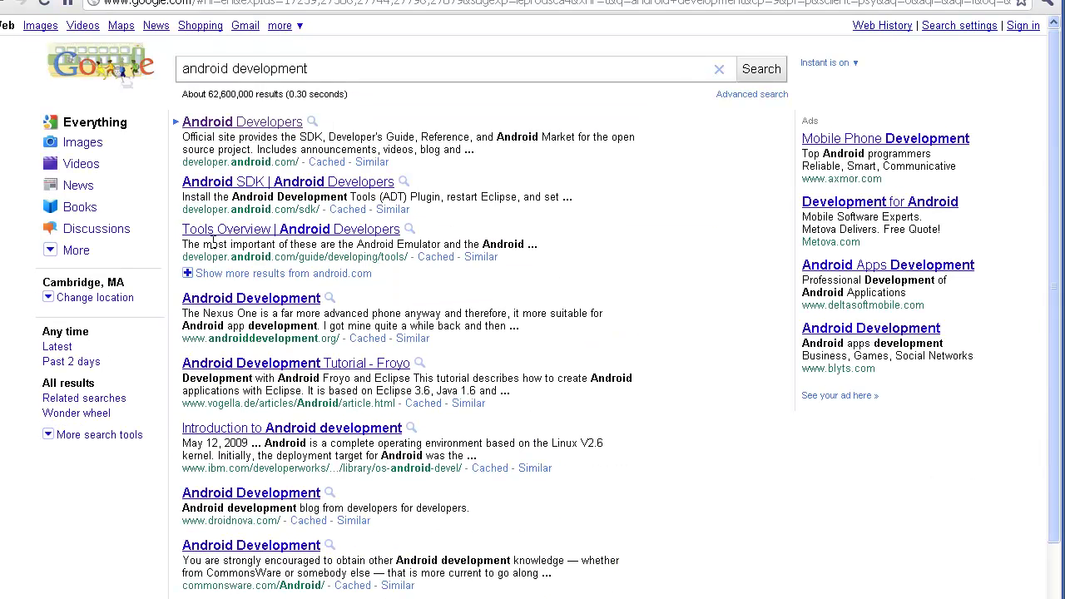
click(232, 126)
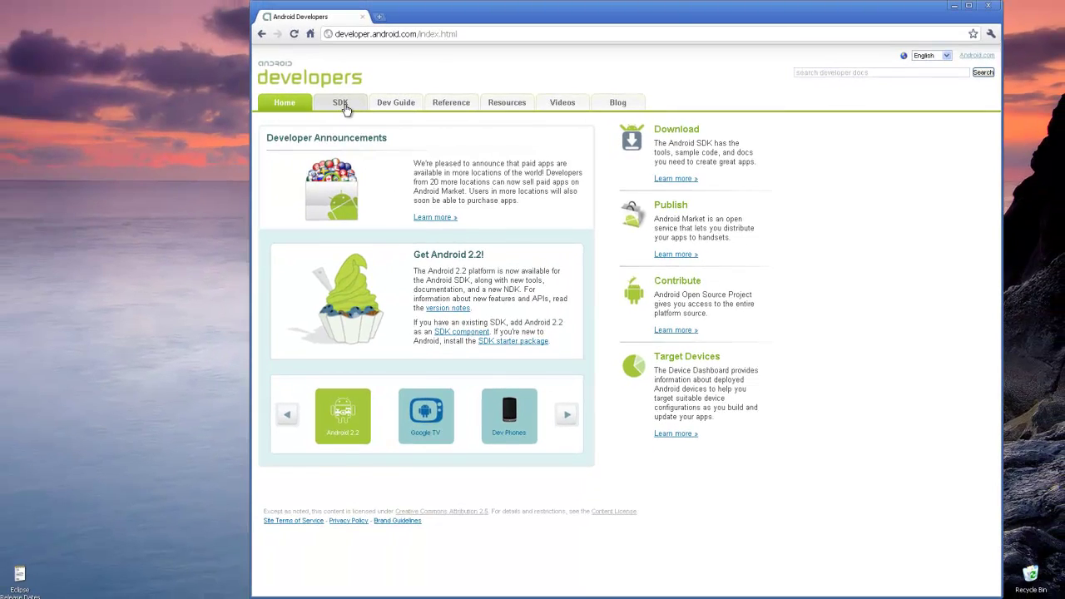
Open the Android SDK download page and look through its Quick Start instructions
click(118, 106)
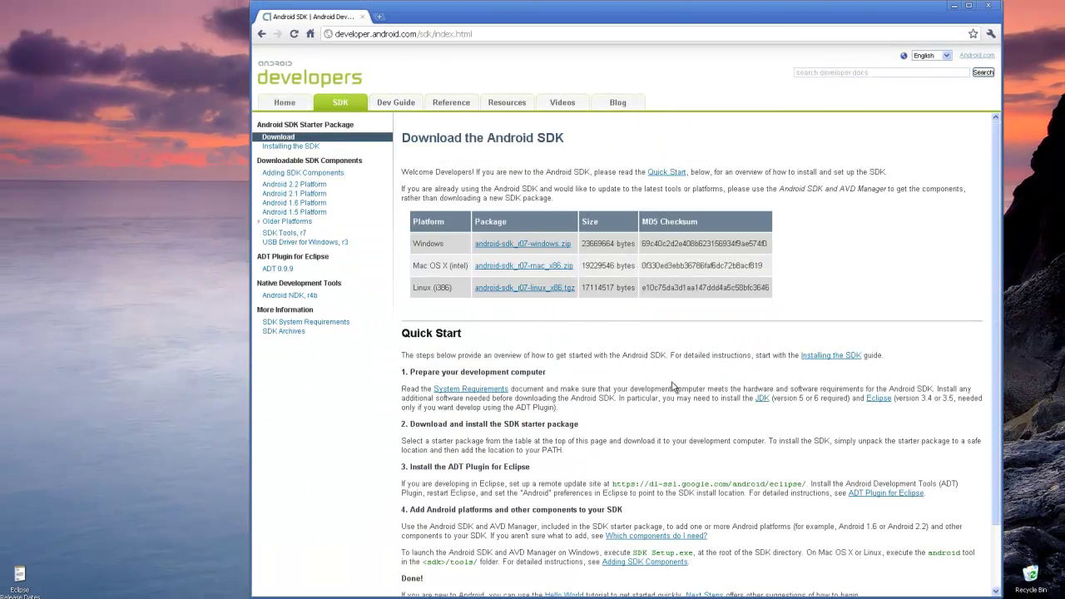
scroll(674, 388, down, 3)
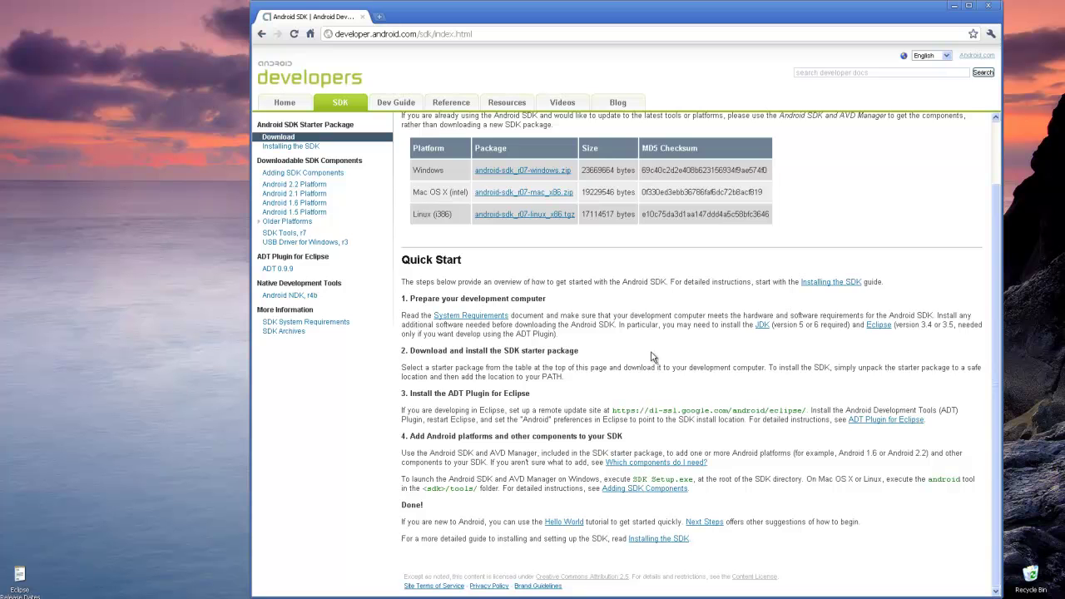
scroll(652, 354, up, 3)
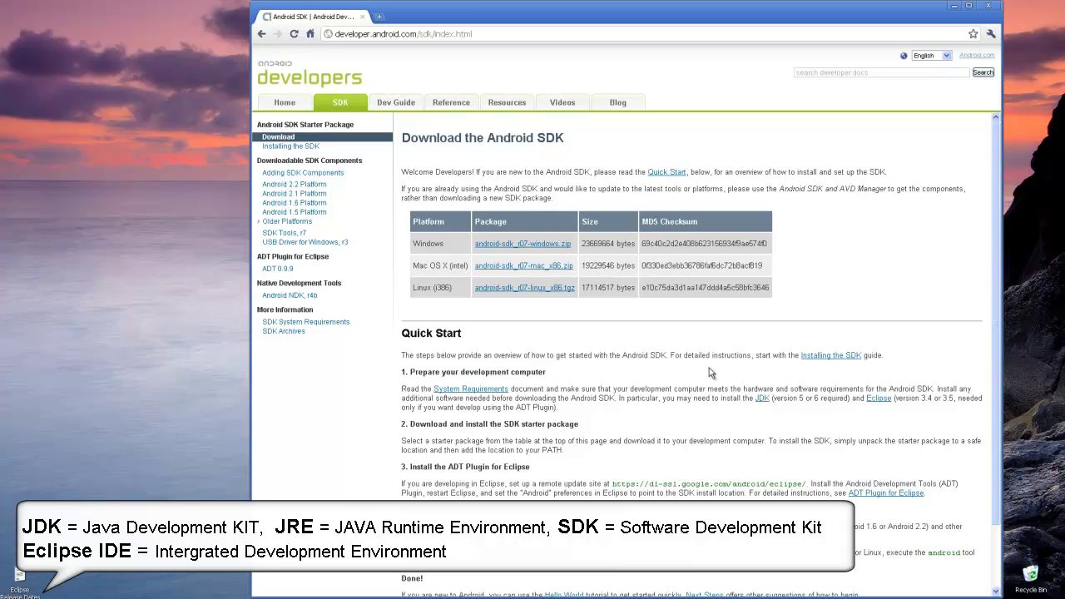
Open the JDK and Eclipse links from the Quick Start section in separate new tabs
right_click(763, 403)
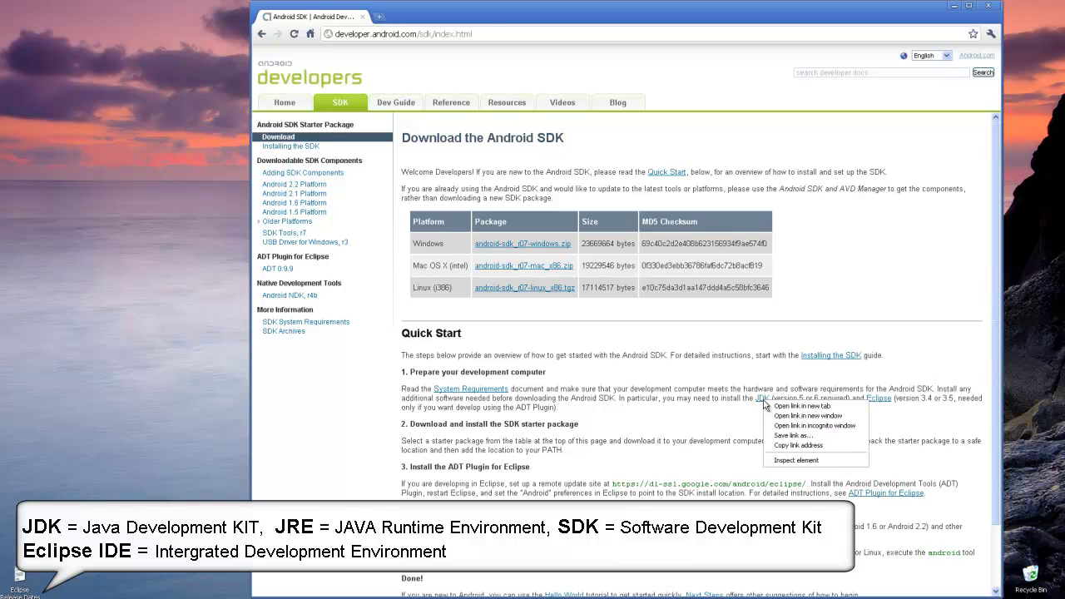
click(778, 407)
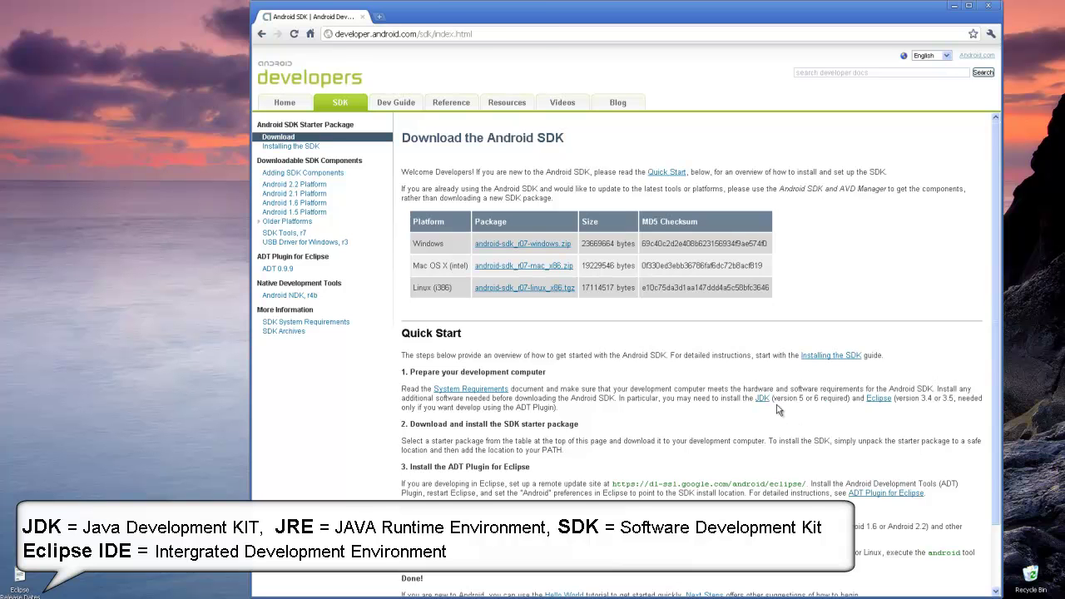
right_click(875, 400)
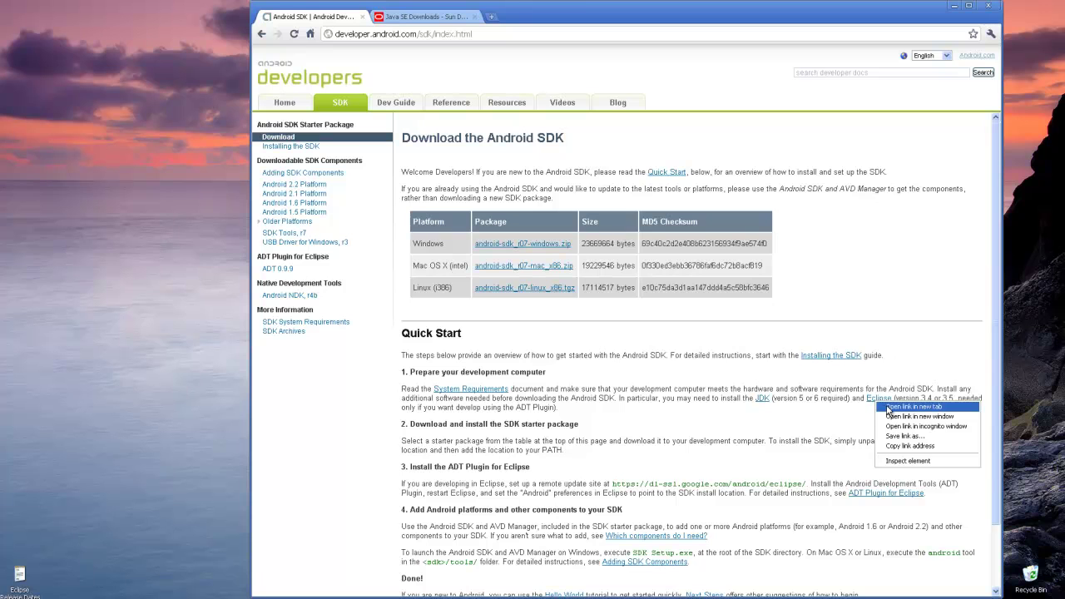
click(911, 406)
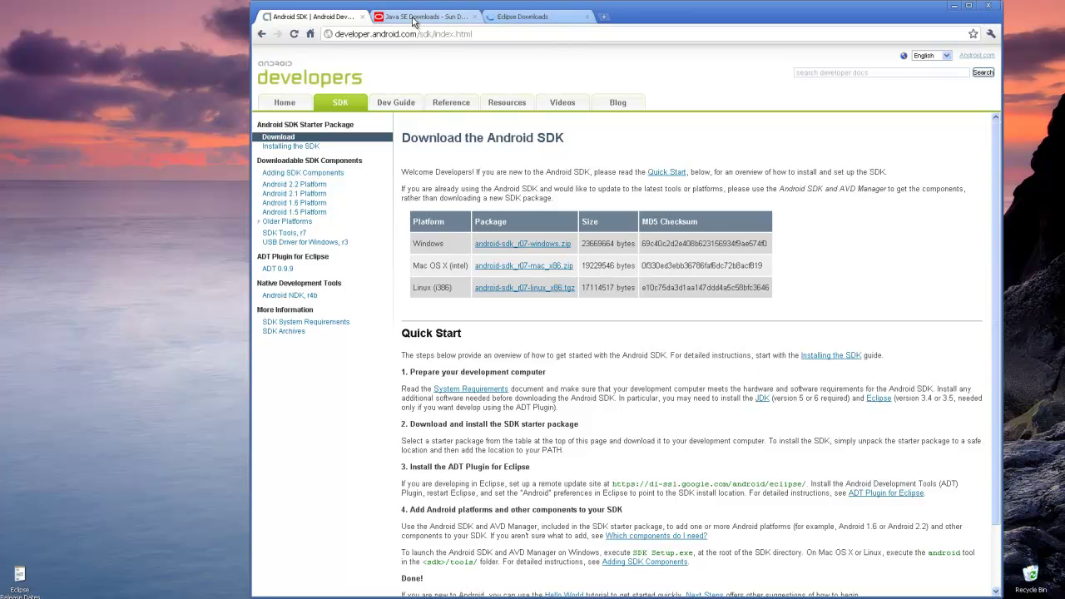
From Java SE Downloads, choose the JDK with Windows as the platform and continue to its download files
click(413, 18)
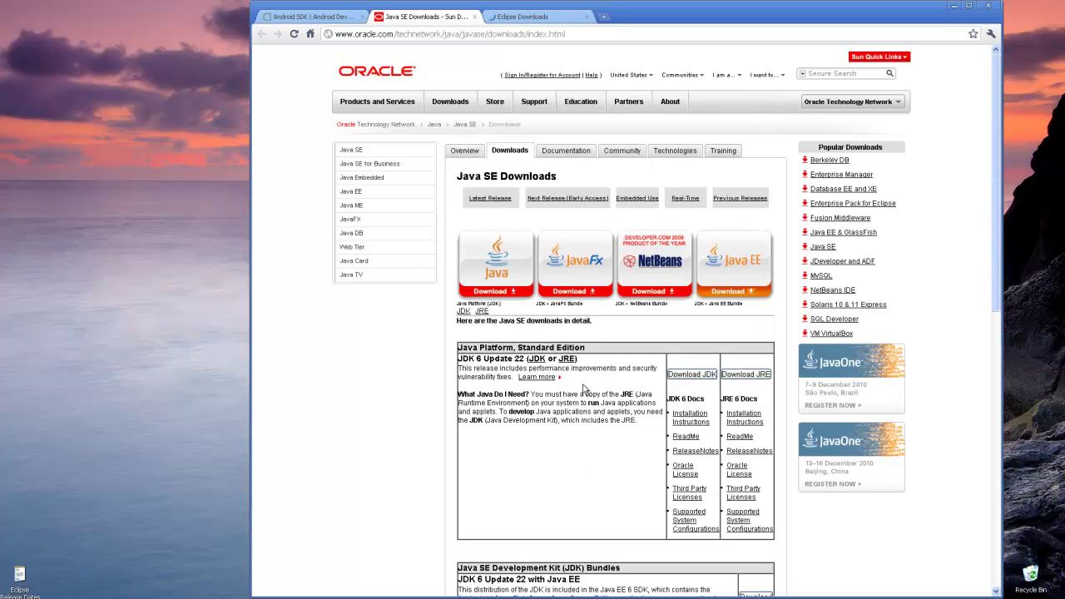
click(692, 376)
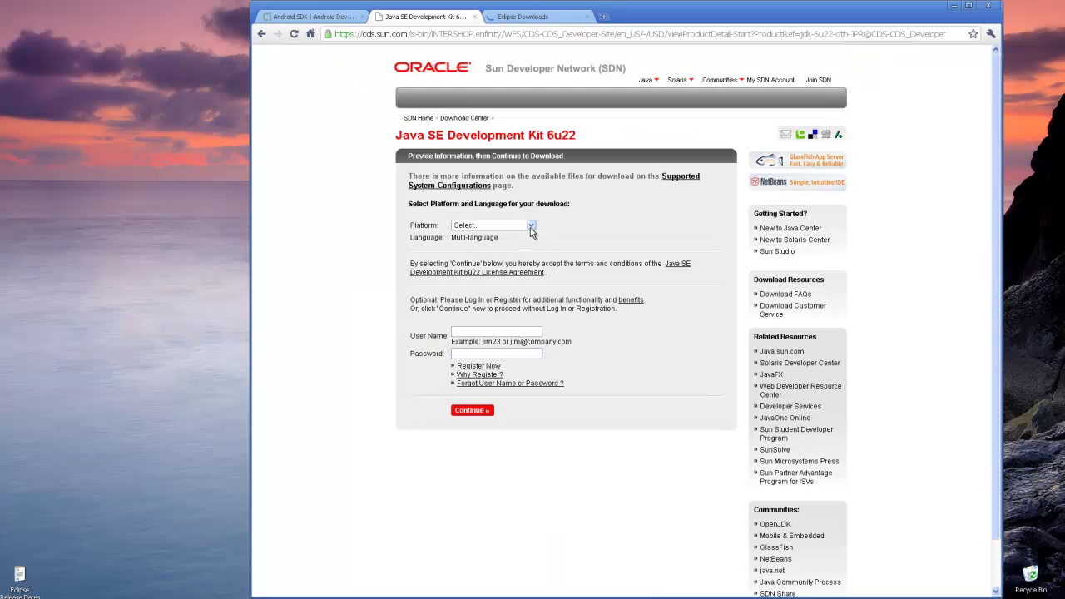
click(531, 226)
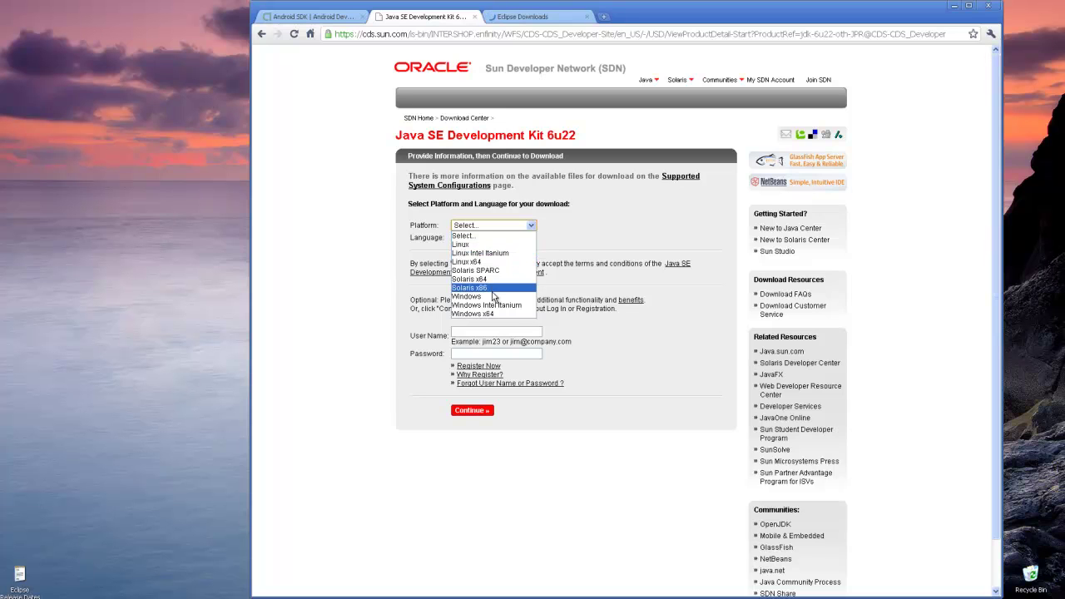
click(475, 297)
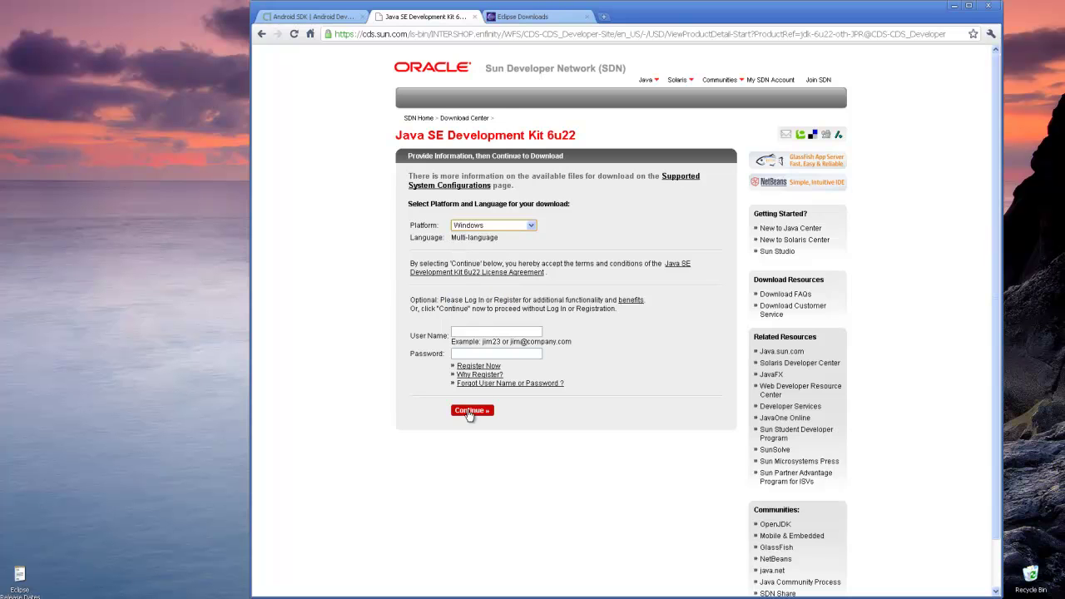
click(470, 411)
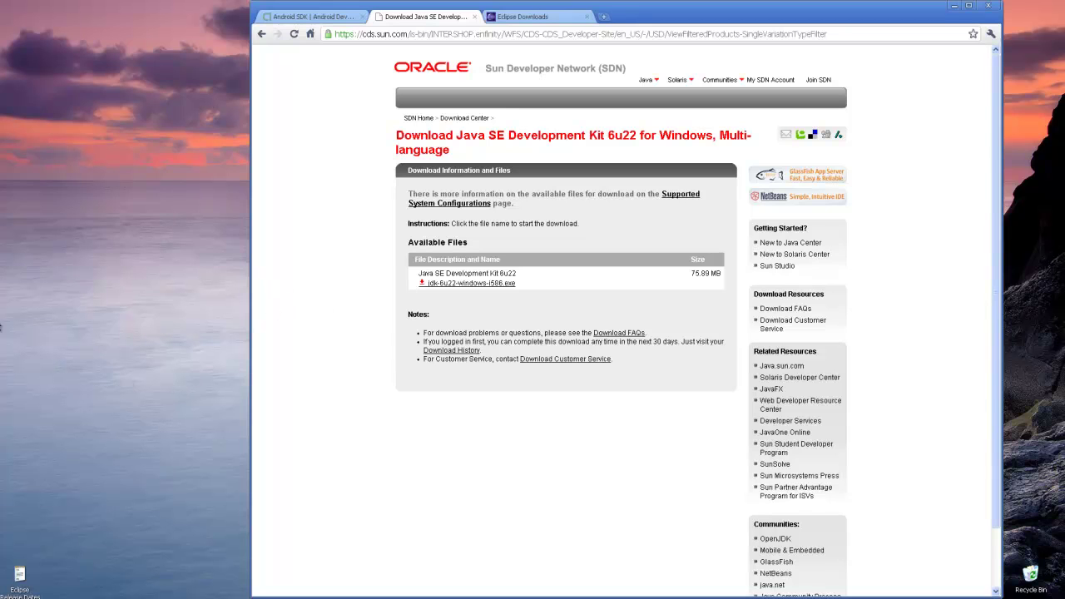
Open the Windows 32-bit download of Eclipse Classic 3.6.1, and return to the Android SDK page
click(516, 24)
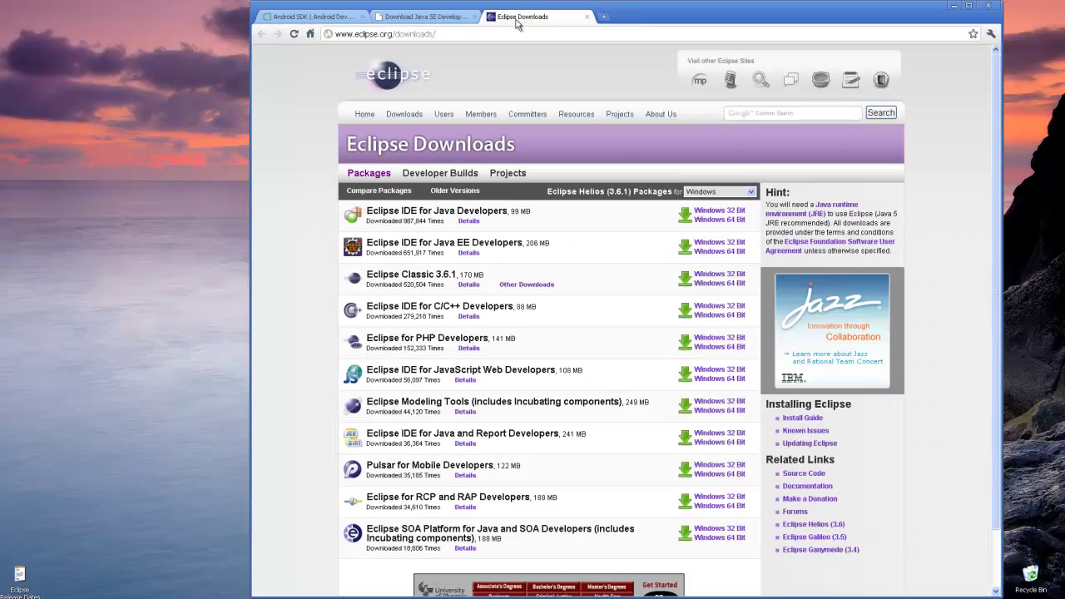
click(407, 275)
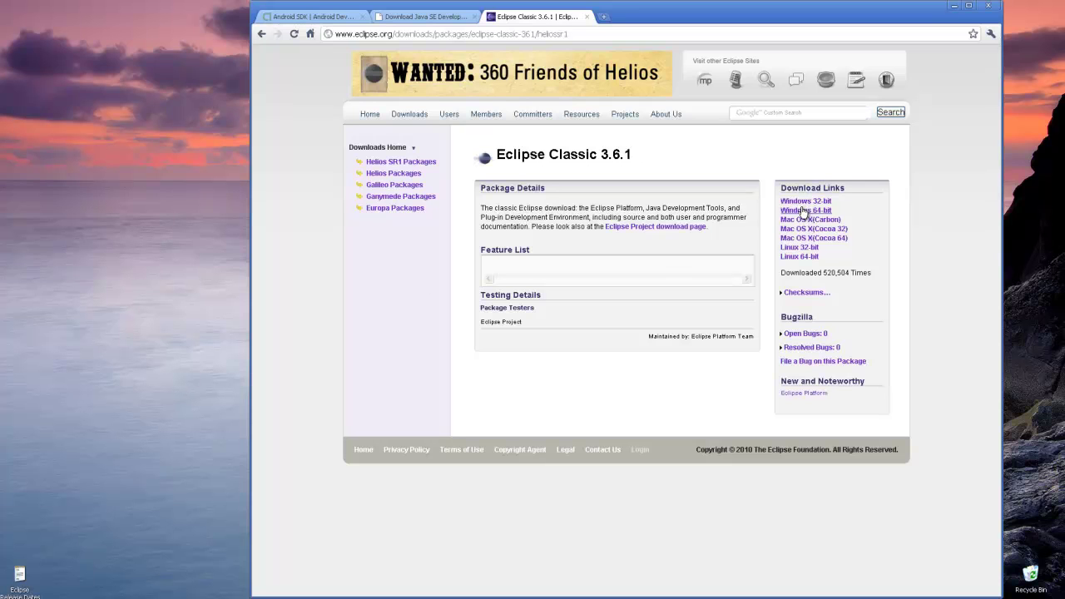
click(815, 201)
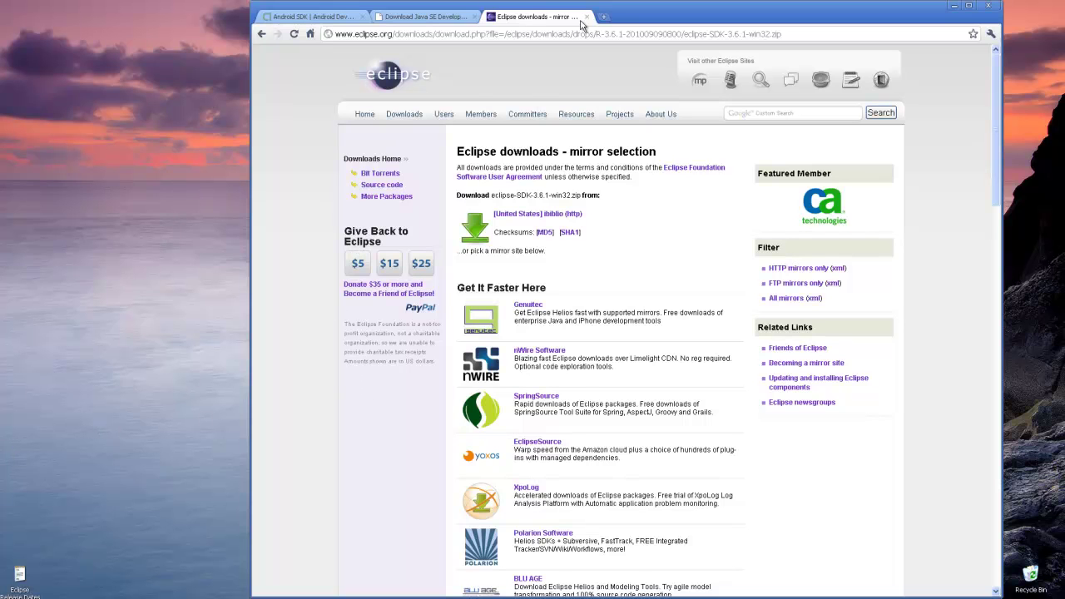
click(304, 17)
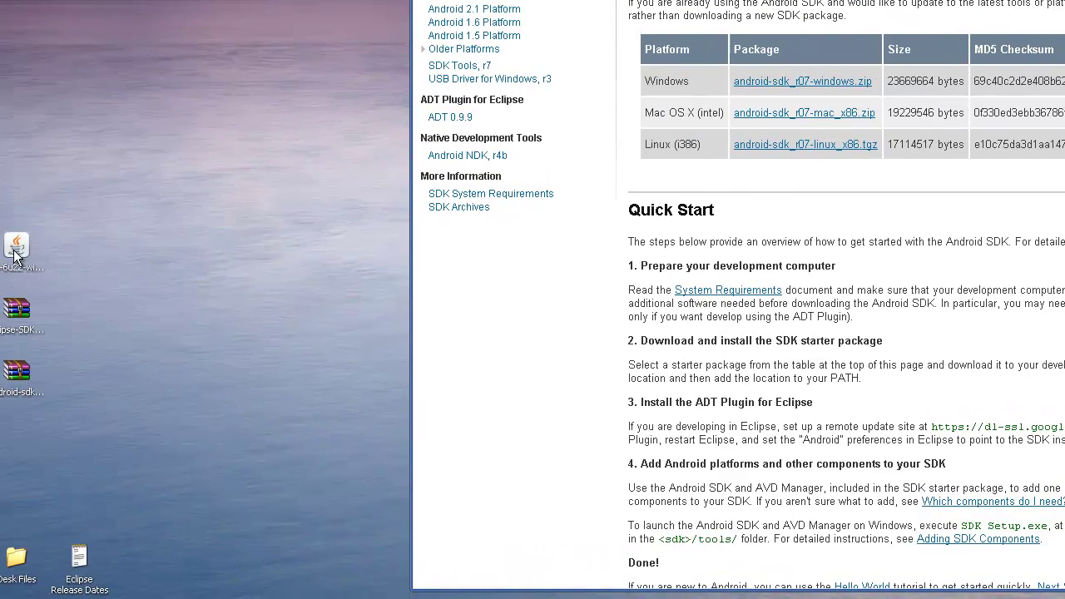
Run the jdk-6u22-windows-i586.exe installer from the desktop and dismiss the offer to reinstall
double_click(32, 249)
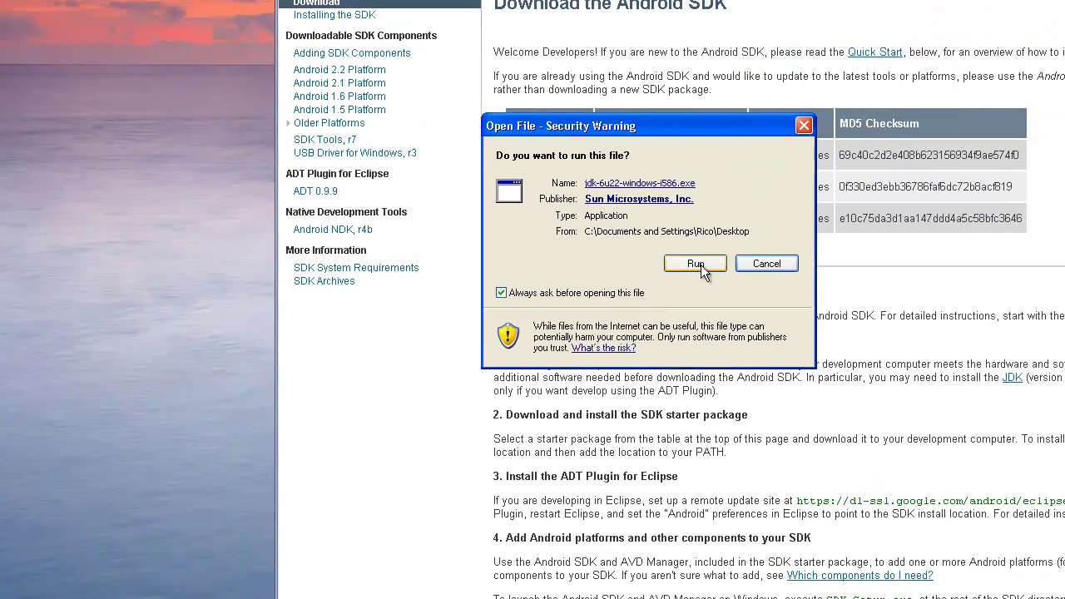
click(845, 189)
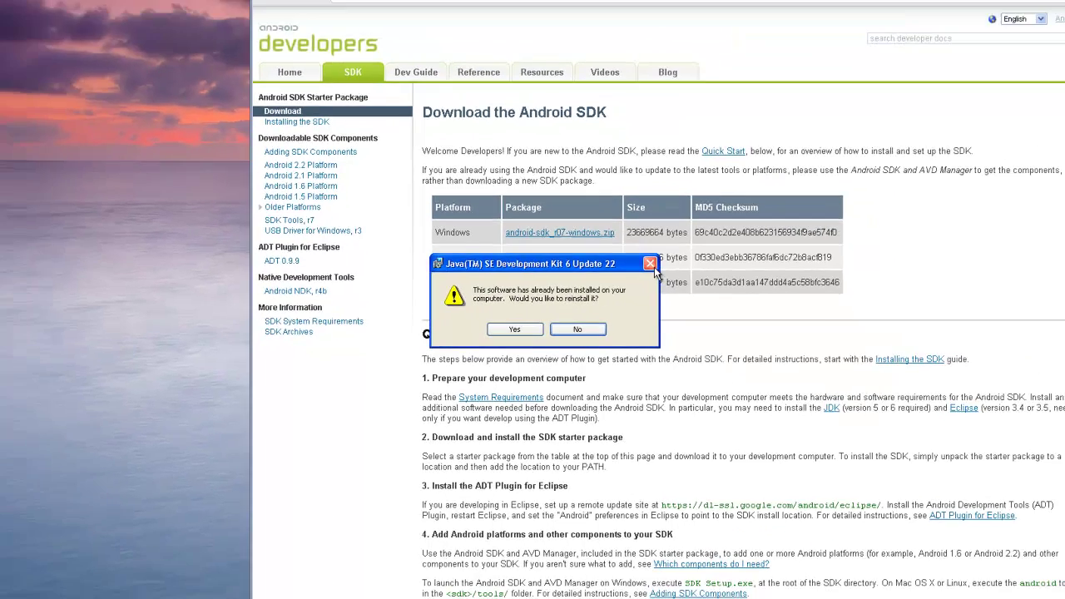
click(666, 252)
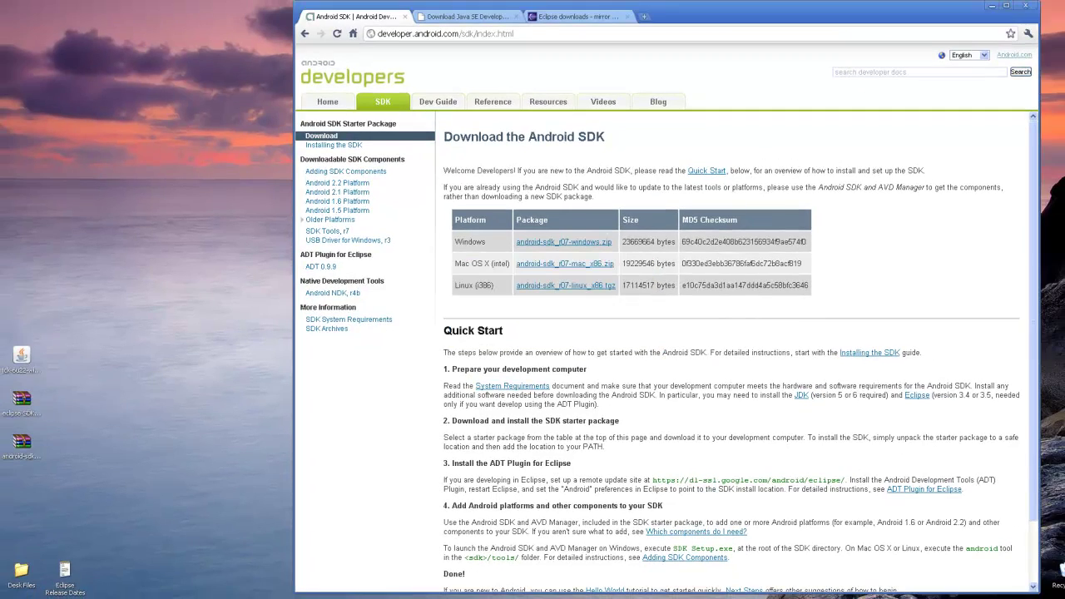
Browse in My Computer to the JDK's bin folder, C:\Program Files\Java\jdk1.6.0_22\bin
click(28, 597)
click(151, 450)
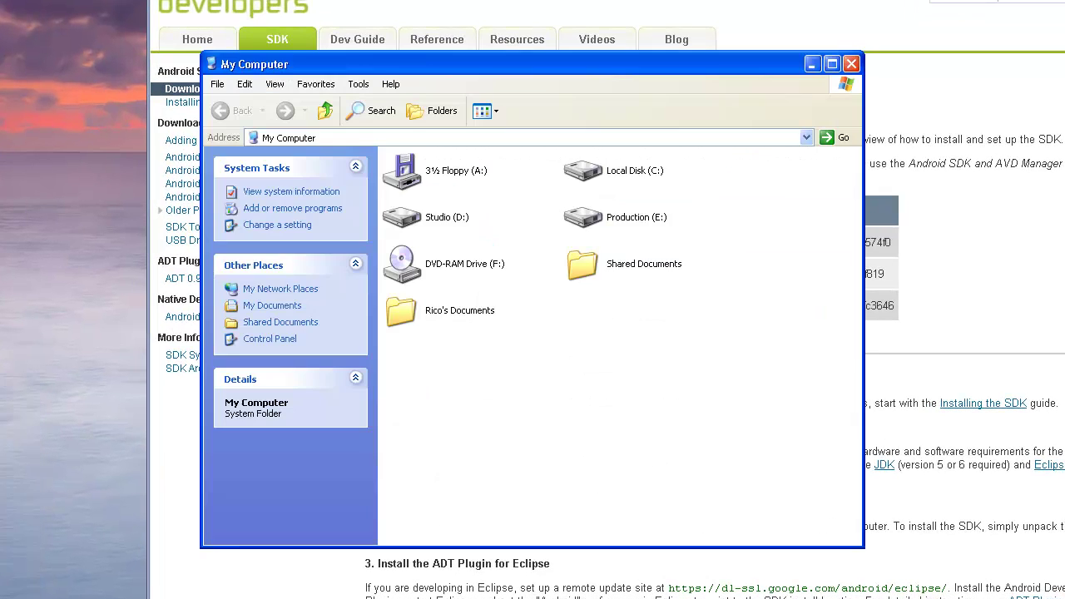
double_click(582, 169)
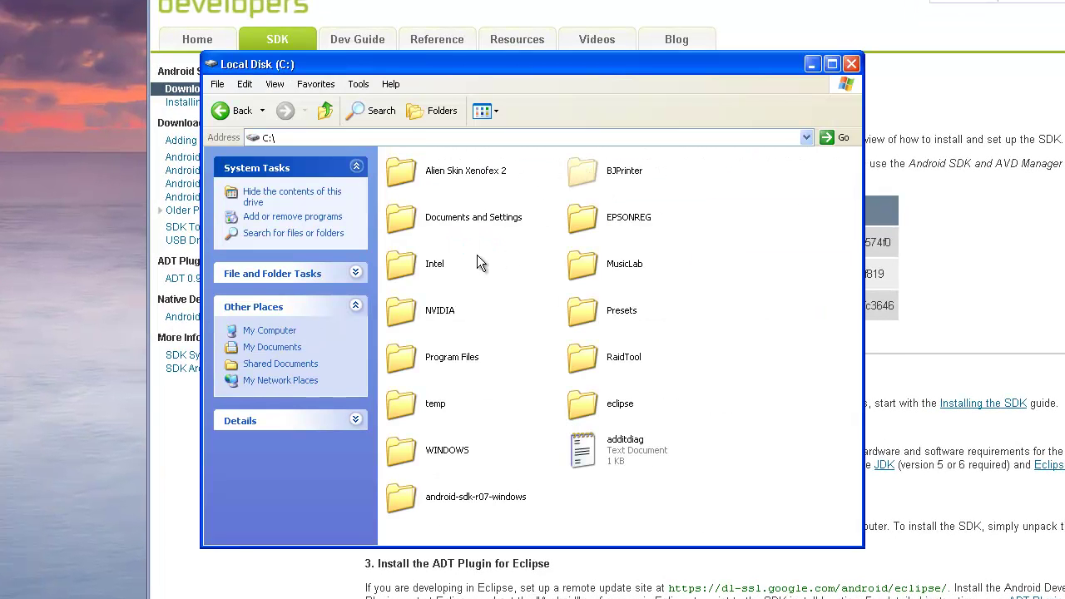
double_click(418, 374)
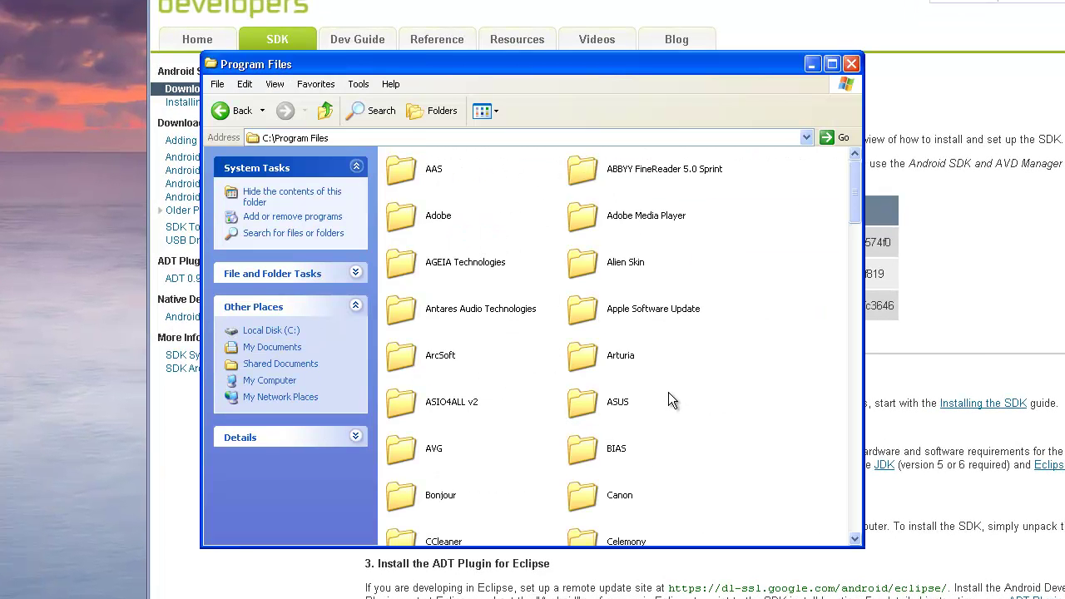
scroll(668, 392, down, 3)
scroll(668, 391, down, 5)
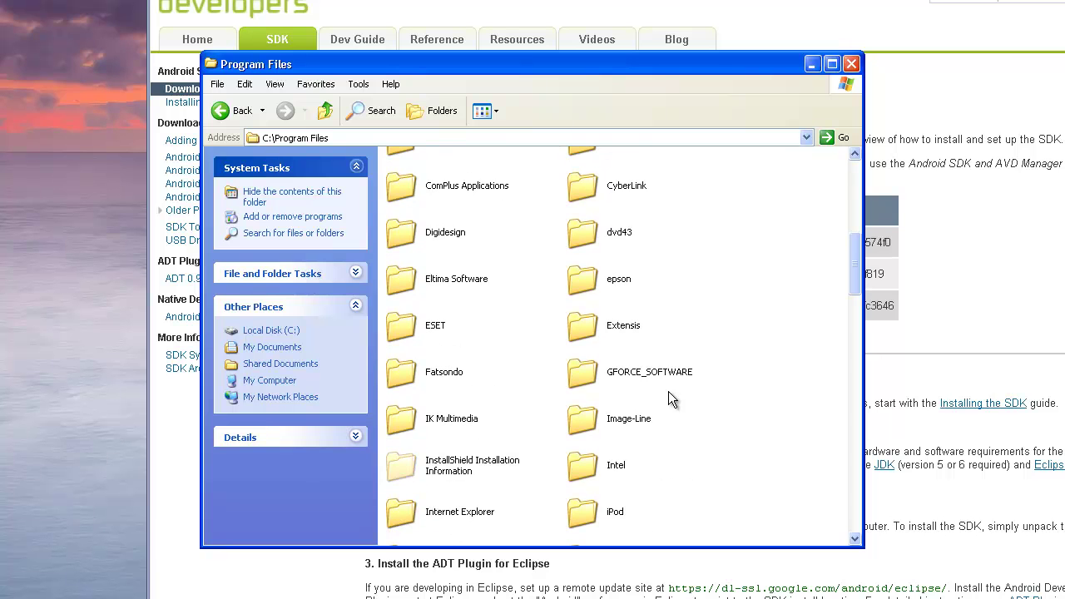
scroll(668, 391, down, 3)
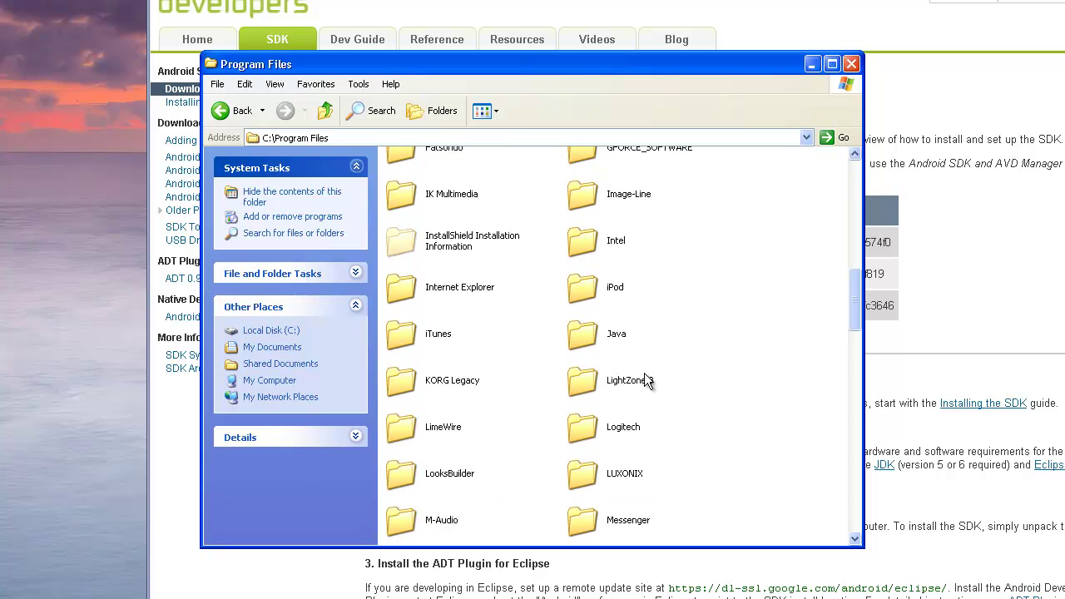
double_click(583, 334)
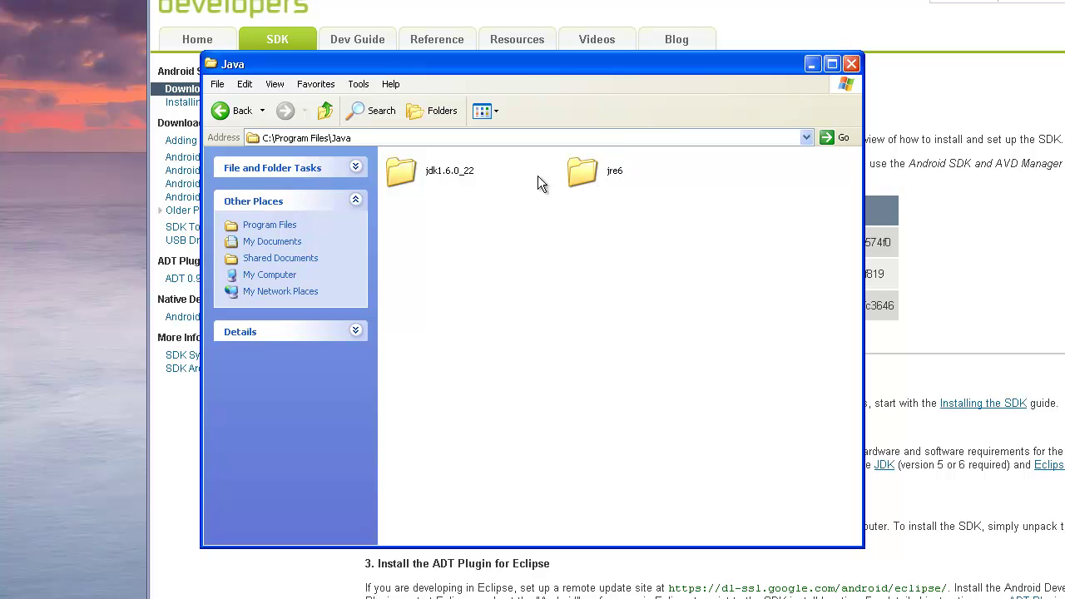
double_click(406, 175)
click(414, 173)
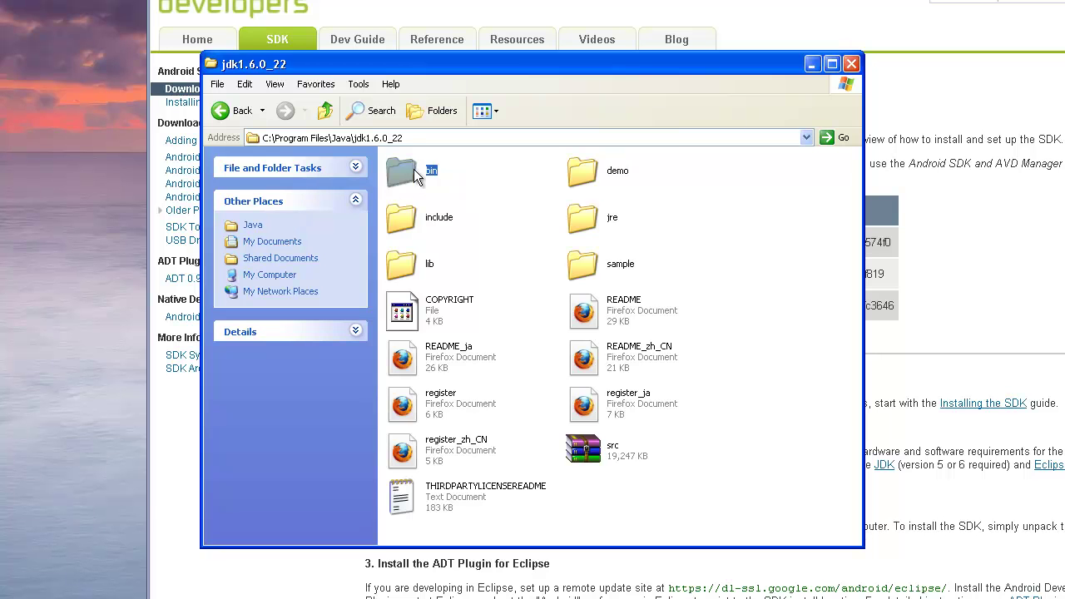
double_click(413, 170)
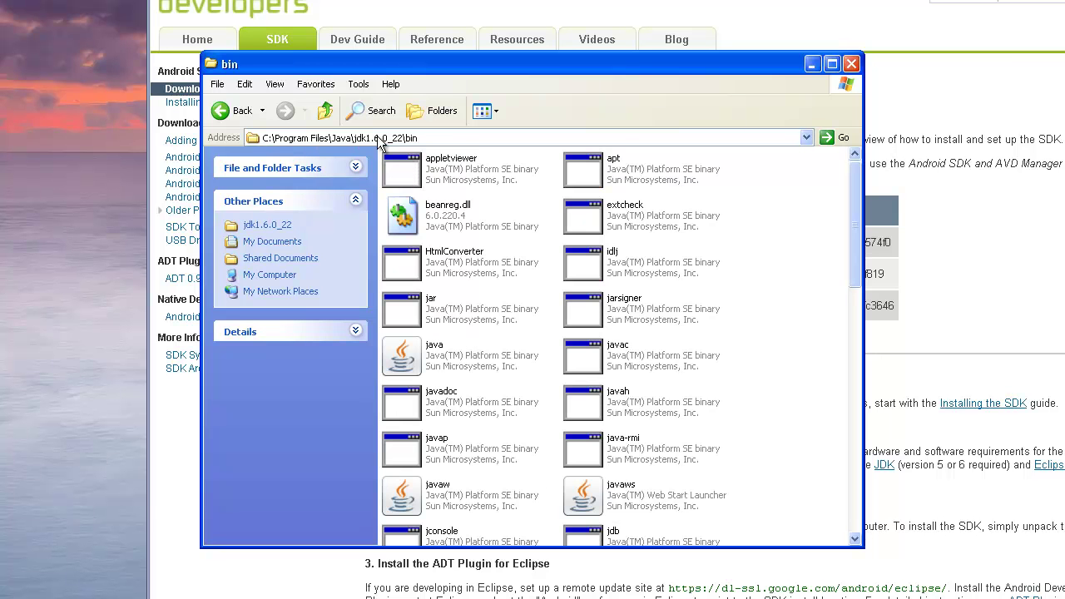
Copy the full path of the JDK's bin folder and close the folder window
right_click(324, 141)
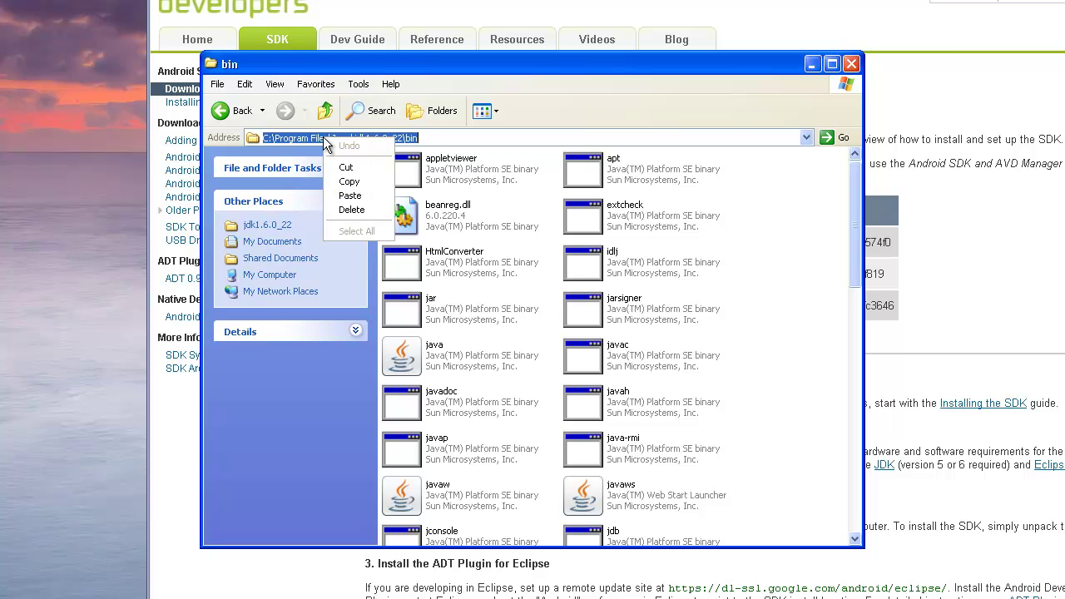
click(348, 183)
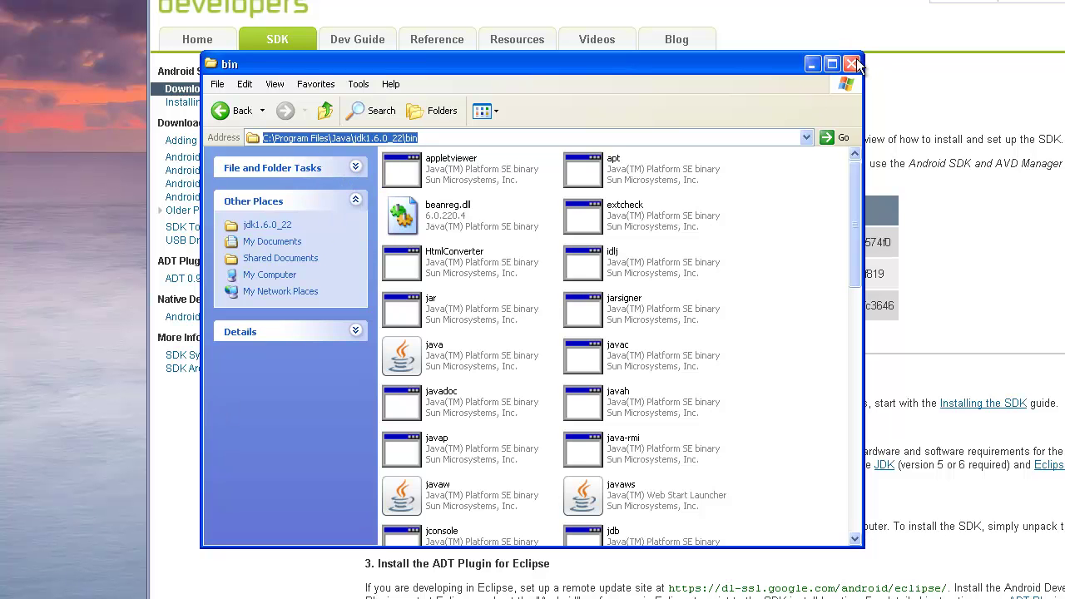
click(852, 64)
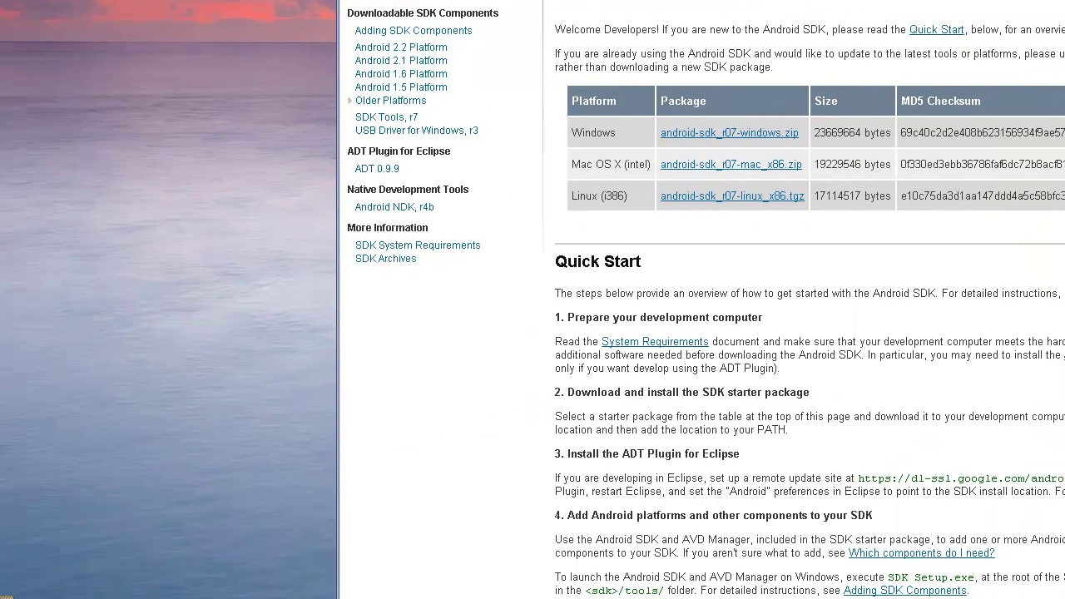
Open the Environment Variables settings from the computer's advanced system properties
click(33, 598)
right_click(223, 378)
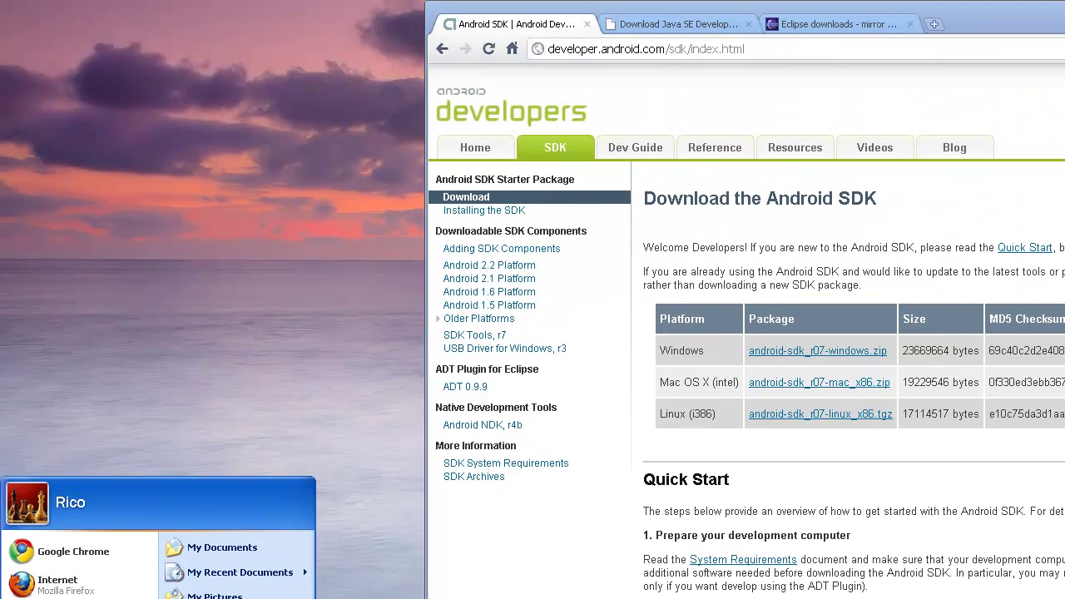
click(258, 598)
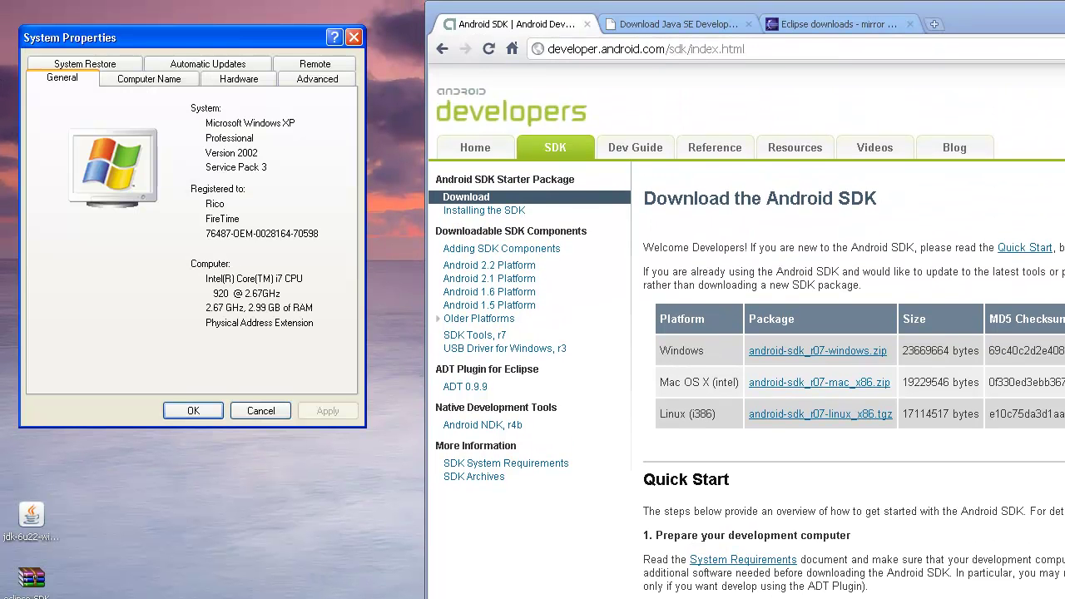
click(313, 80)
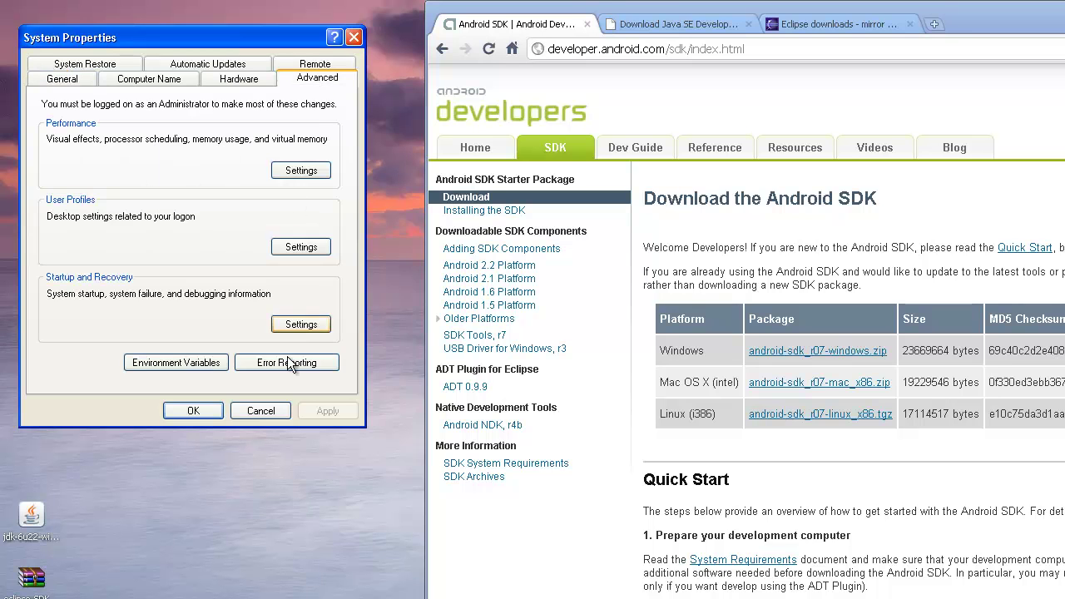
click(182, 365)
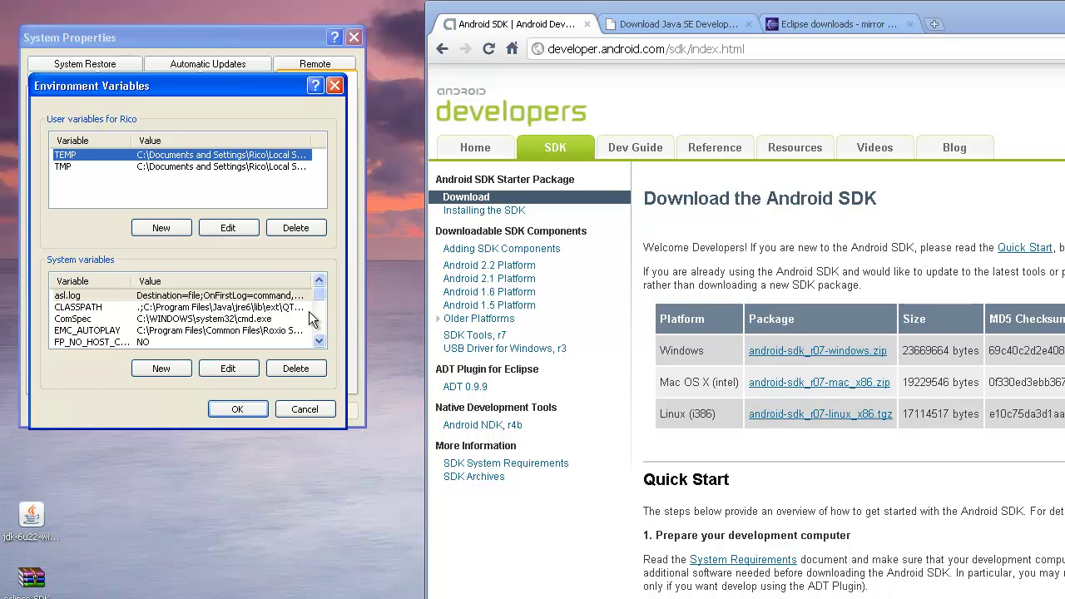
Review the end of the Path system variable's value, and confirm the open variable and system property dialogs
click(319, 340)
click(318, 340)
click(318, 340)
click(318, 340)
click(319, 340)
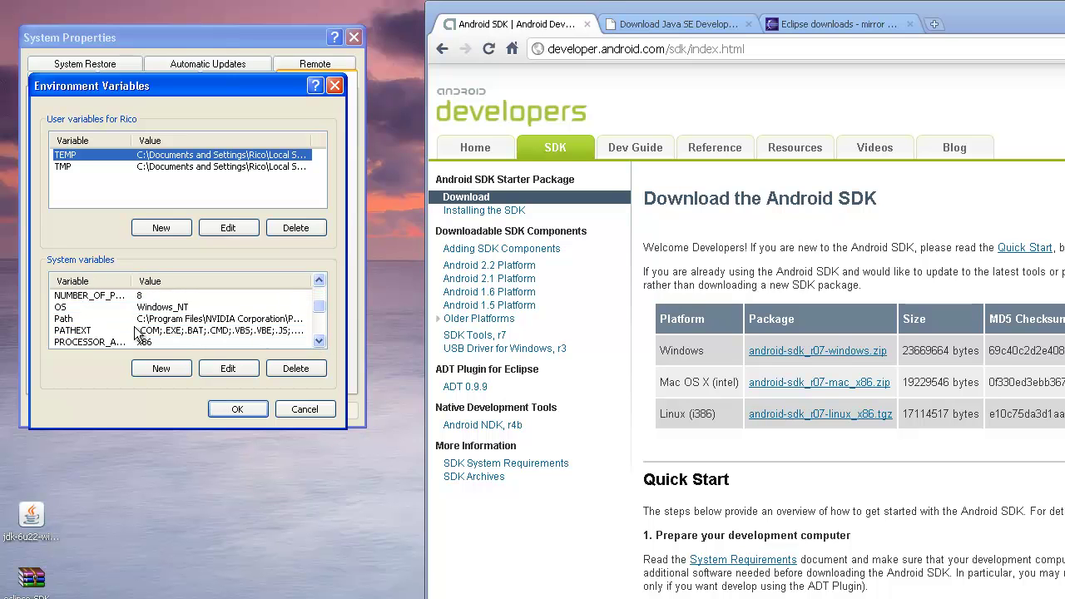
double_click(188, 319)
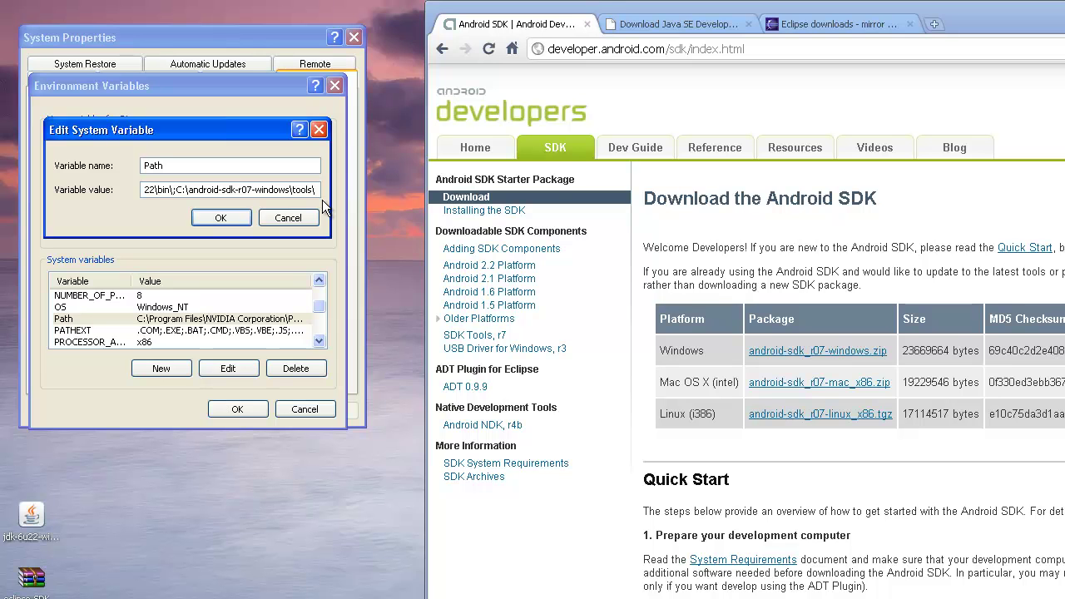
text(;)
click(234, 219)
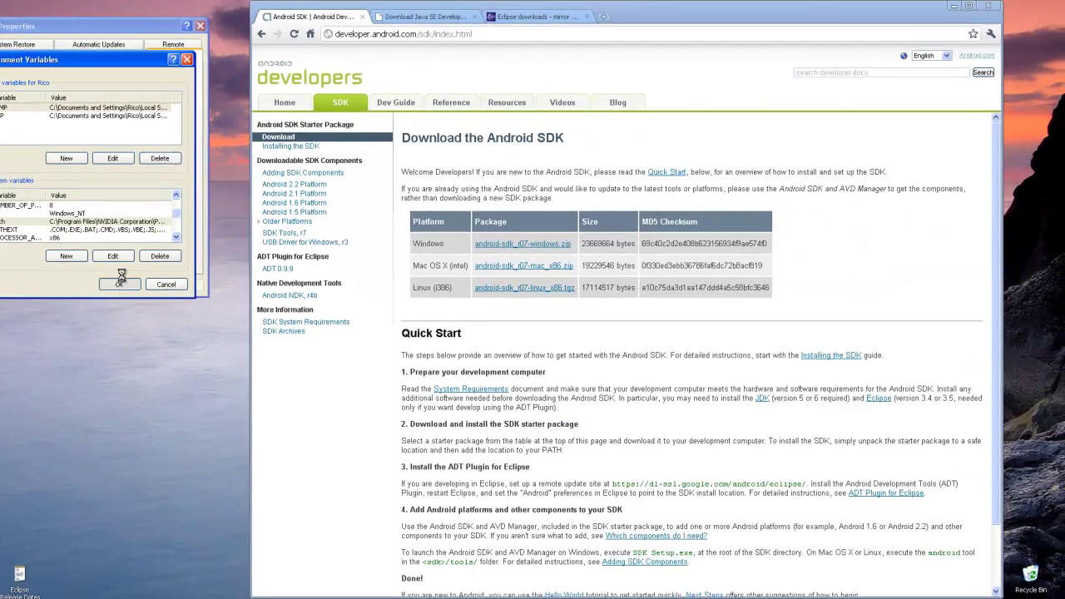
click(121, 286)
click(95, 291)
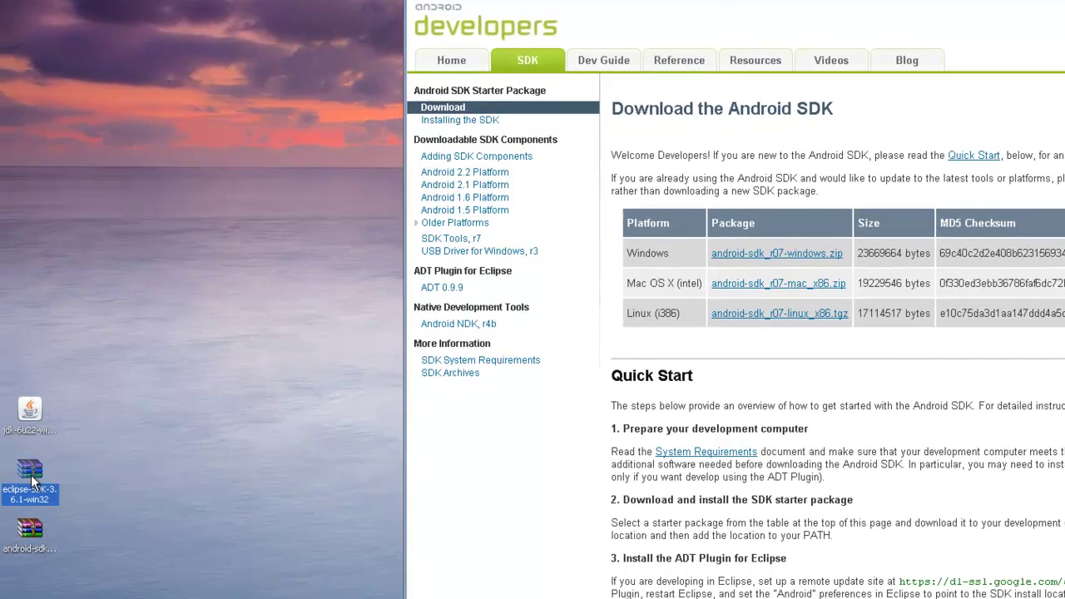
View the eclipse-SDK-3.6.1-win32 archive beside the contents of Local Disk (C:), and close both windows
double_click(0, 404)
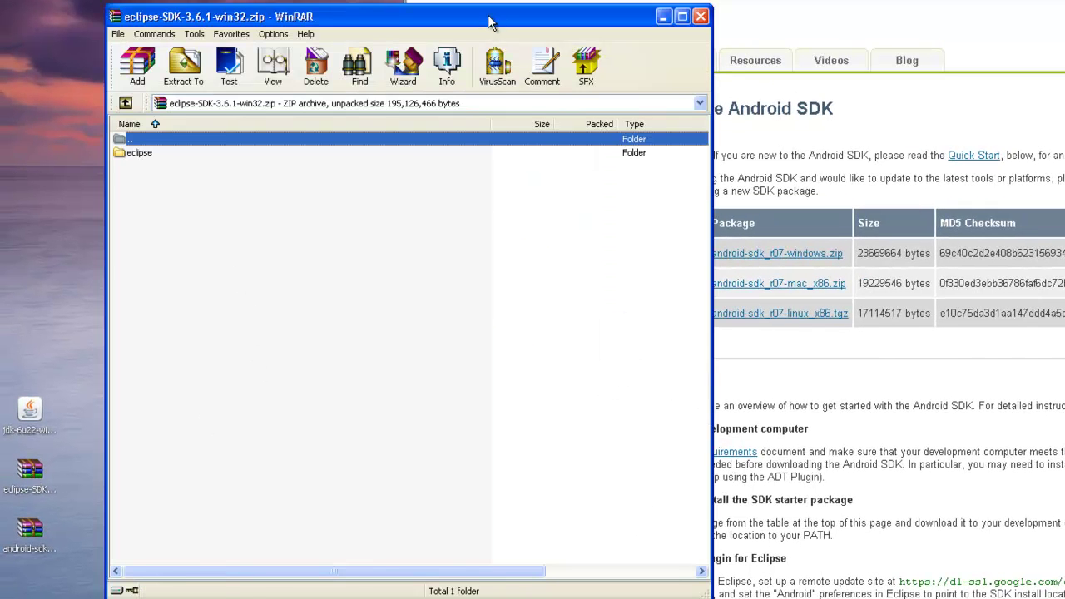
drag(466, 16, 438, 14)
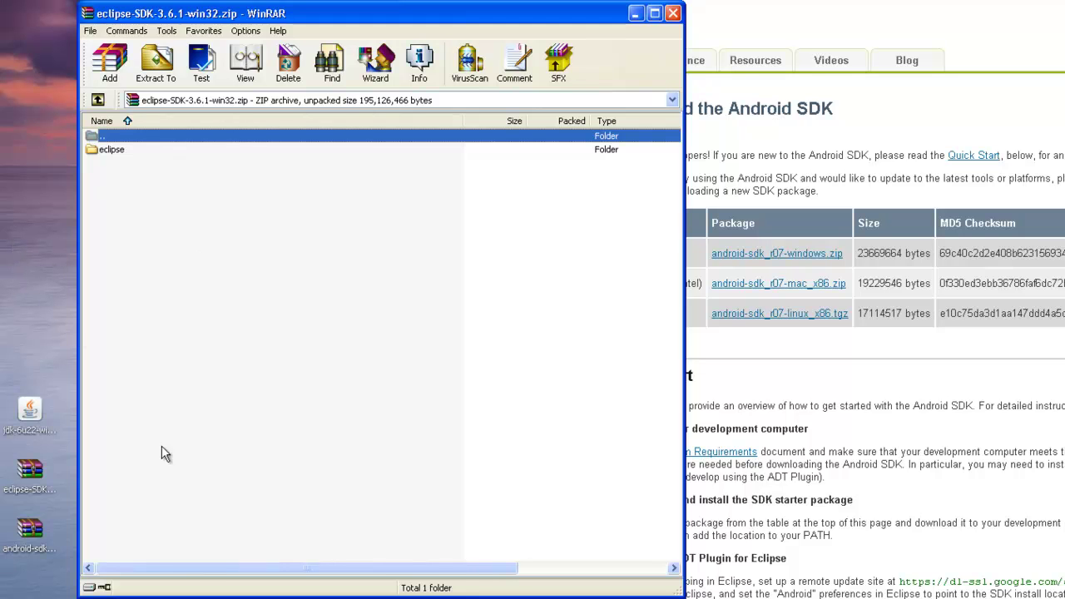
key(super)
click(201, 549)
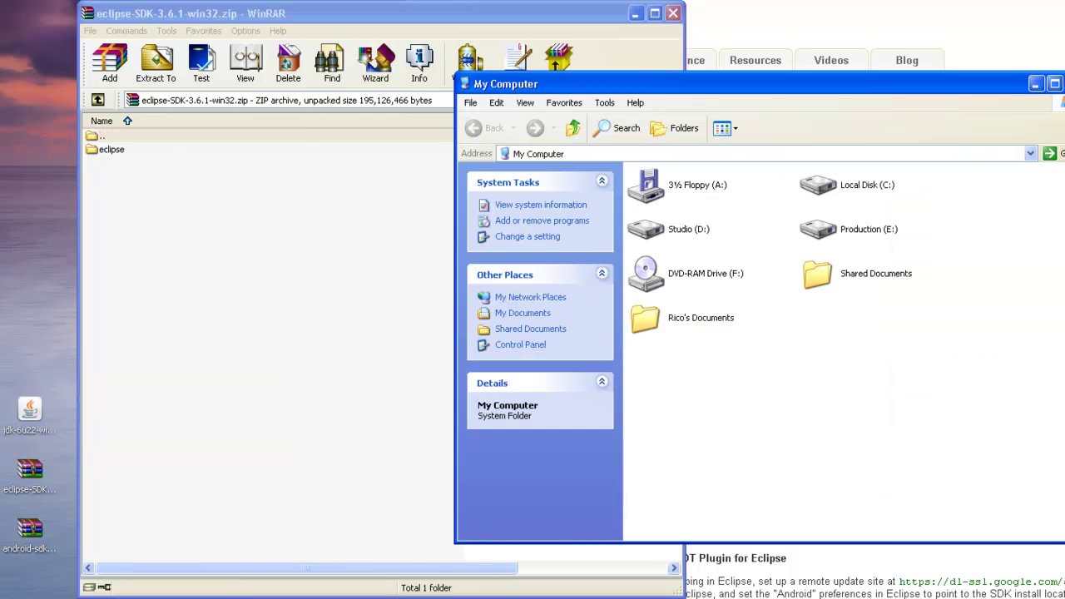
double_click(832, 191)
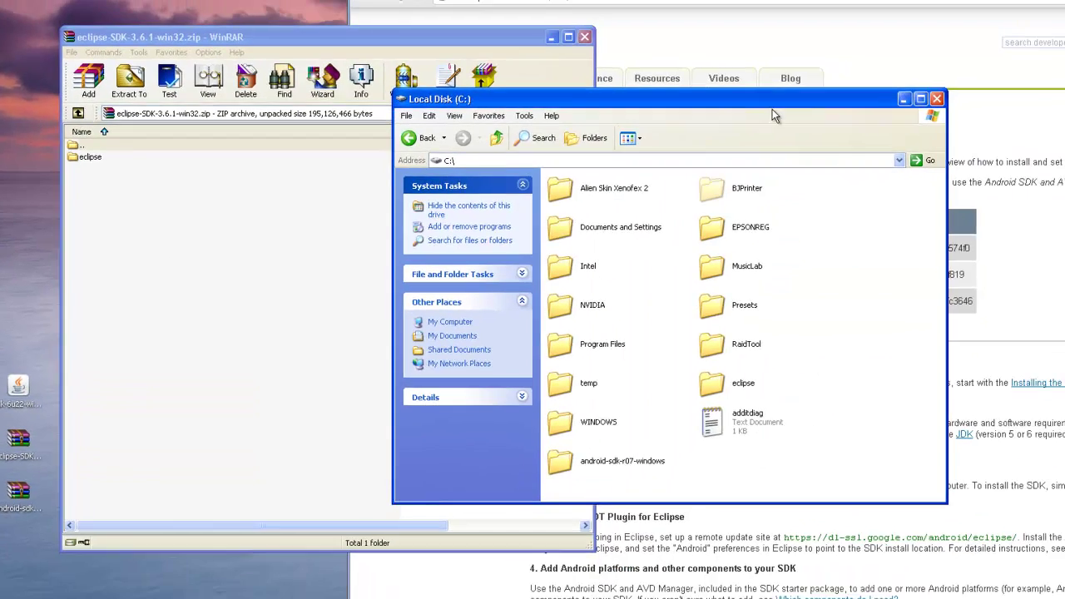
drag(773, 103, 975, 71)
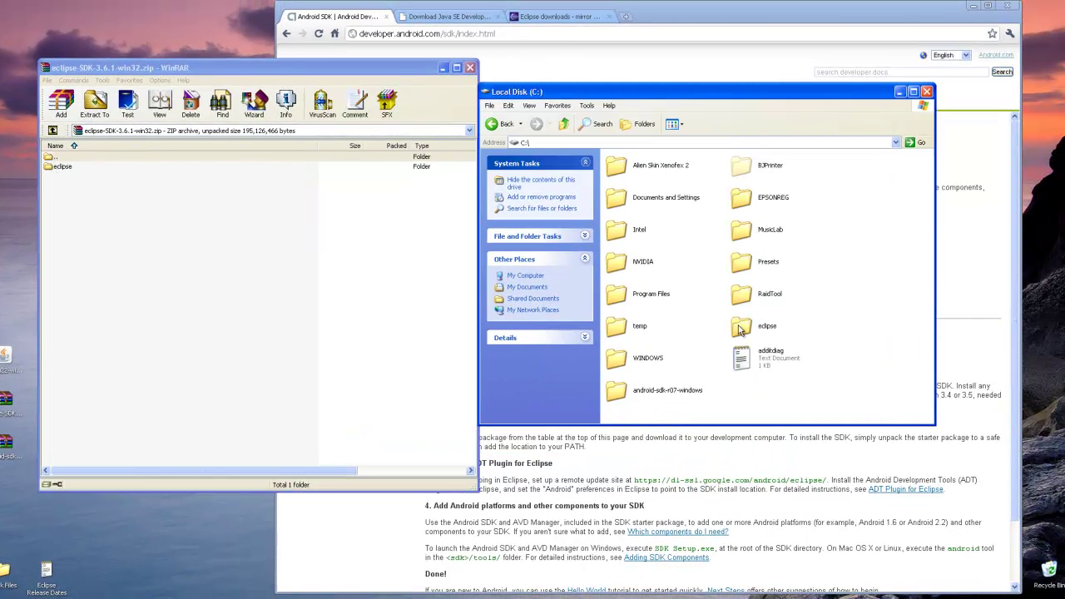
click(470, 67)
drag(841, 96, 559, 98)
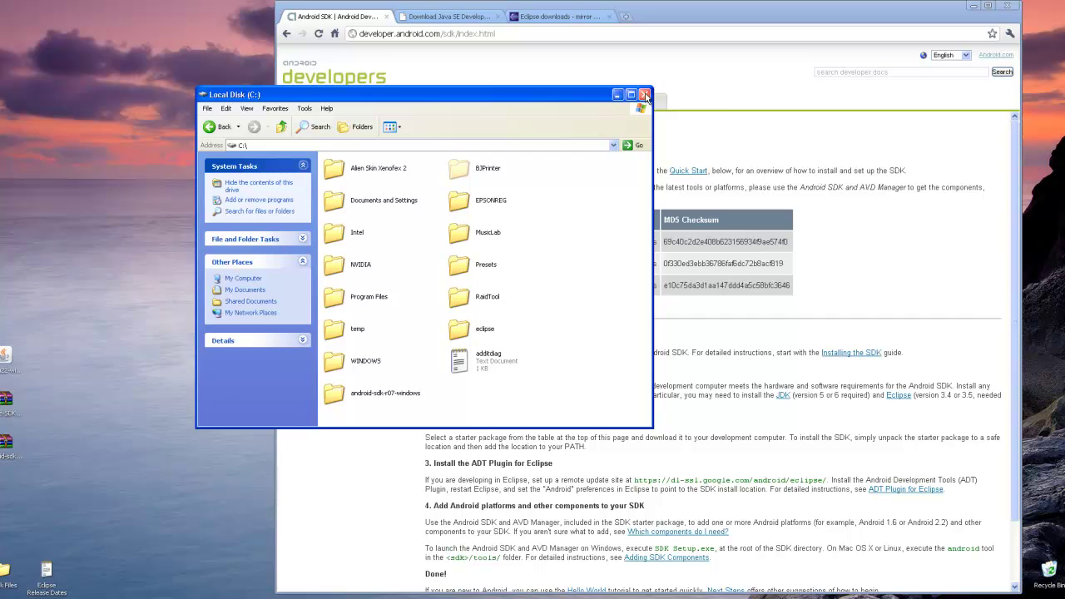
click(645, 96)
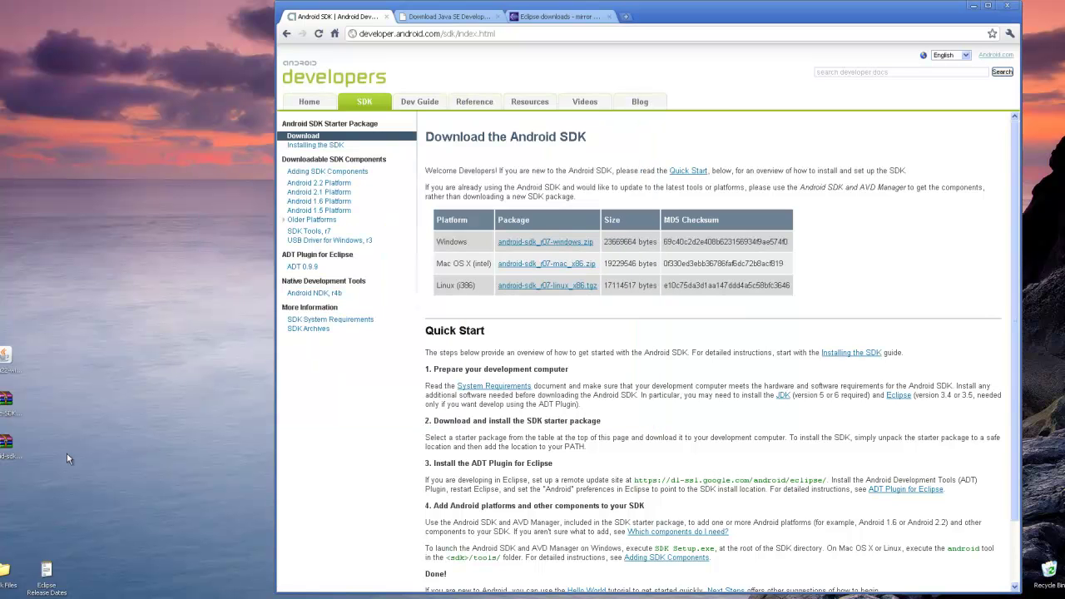
View the android-sdk_r07-windows archive's android-sdk-windows folder beside the contents of Local Disk (C:), and close the archive
double_click(4, 449)
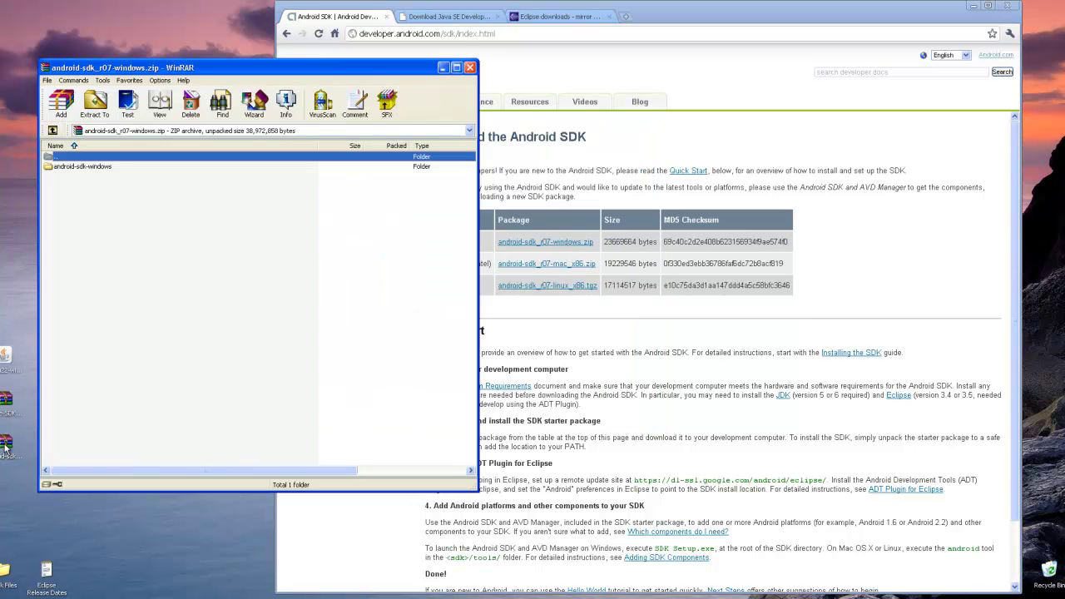
click(8, 597)
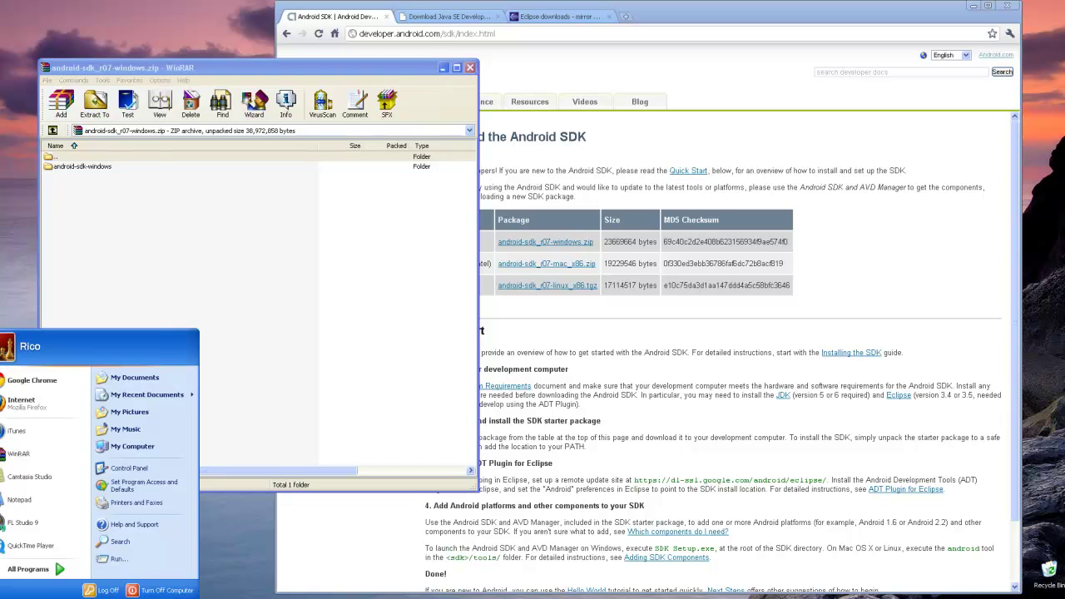
click(131, 450)
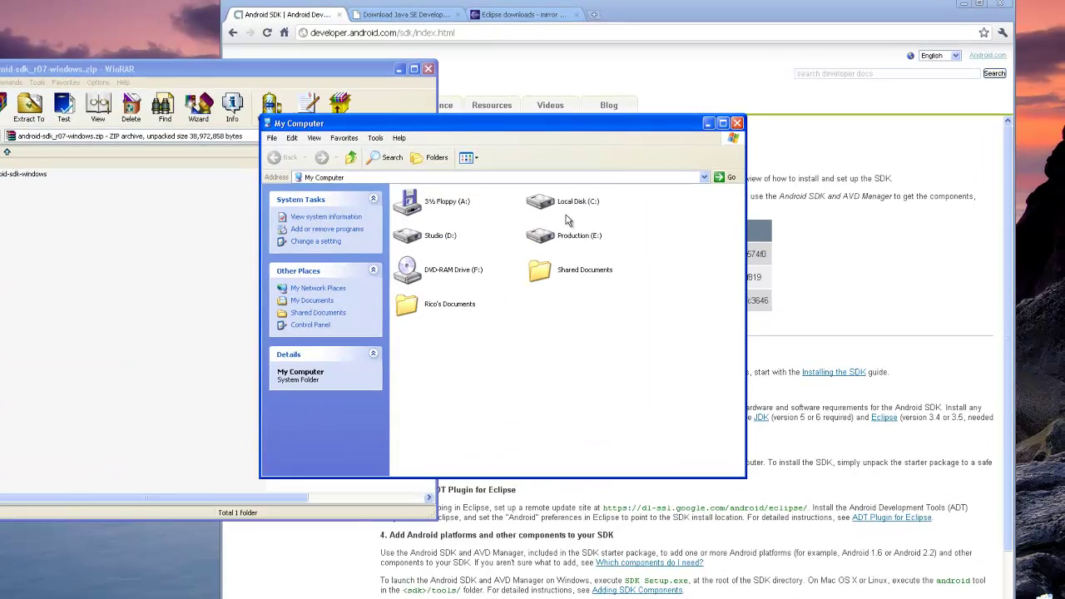
double_click(571, 197)
drag(708, 66, 707, 65)
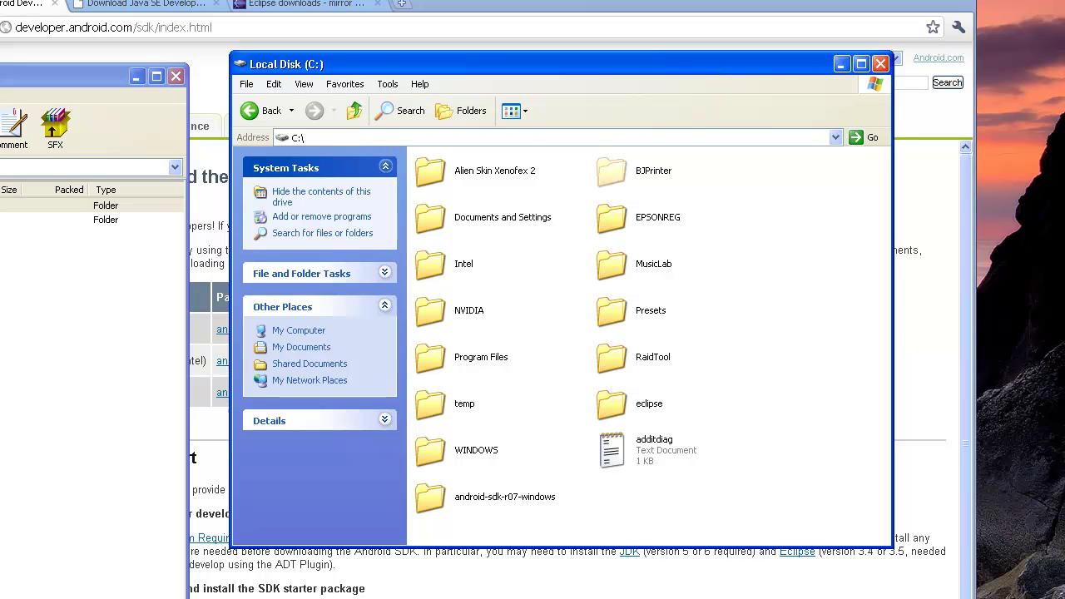
click(3, 220)
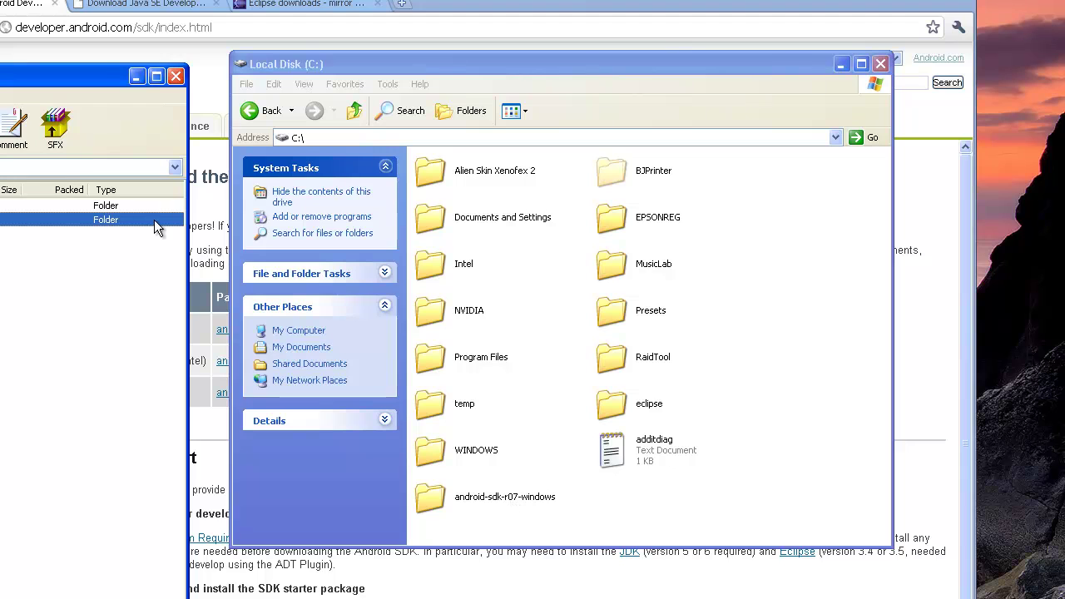
click(176, 78)
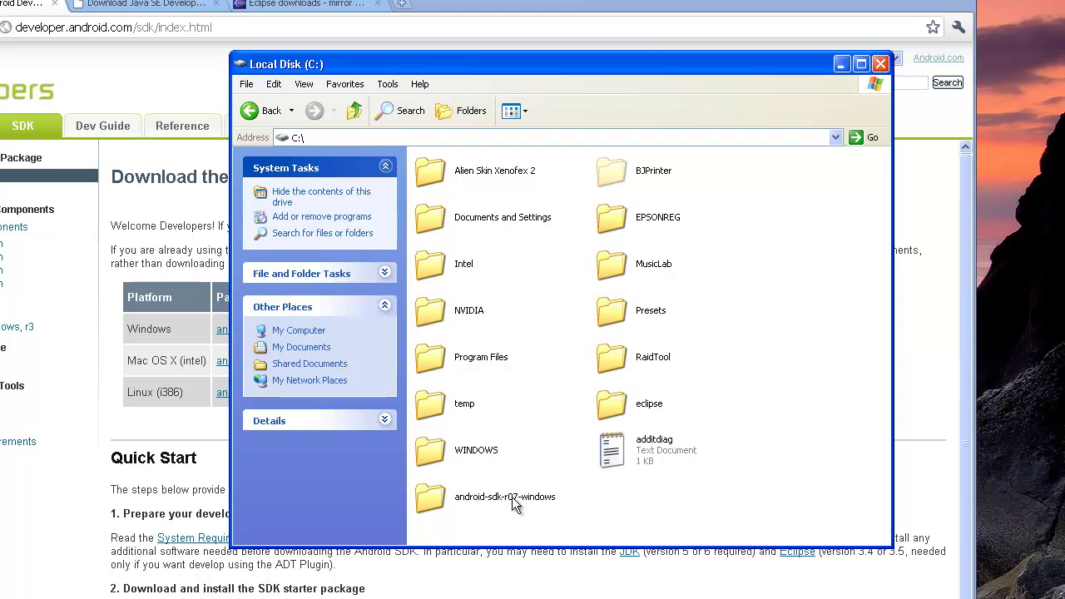
Run SDK Manager from C:\android-sdk-r07-windows to view the available packages, cancel their installation and close the manager
double_click(434, 497)
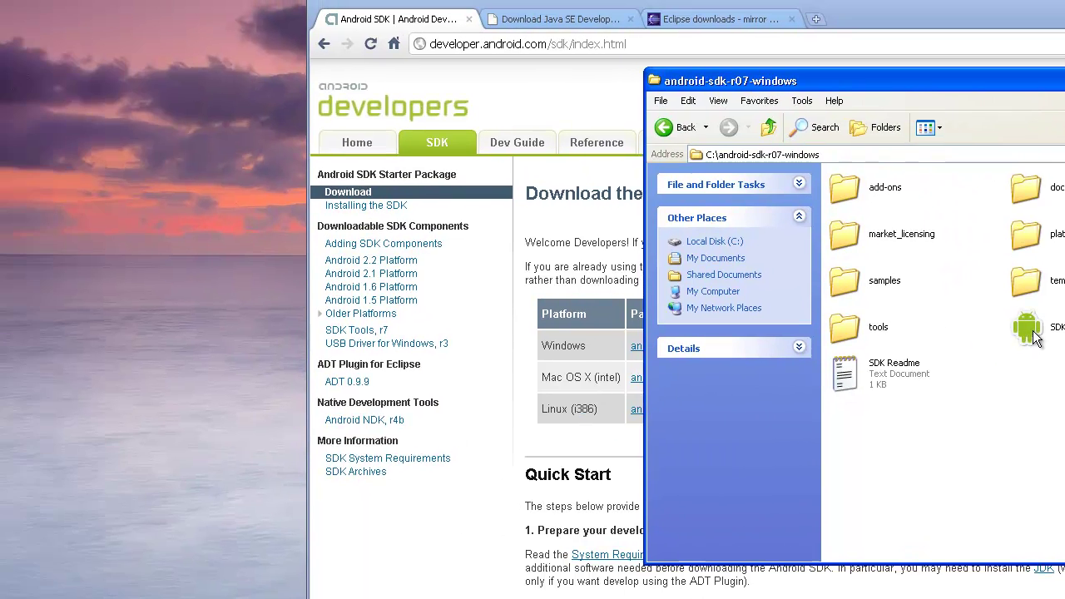
double_click(1035, 336)
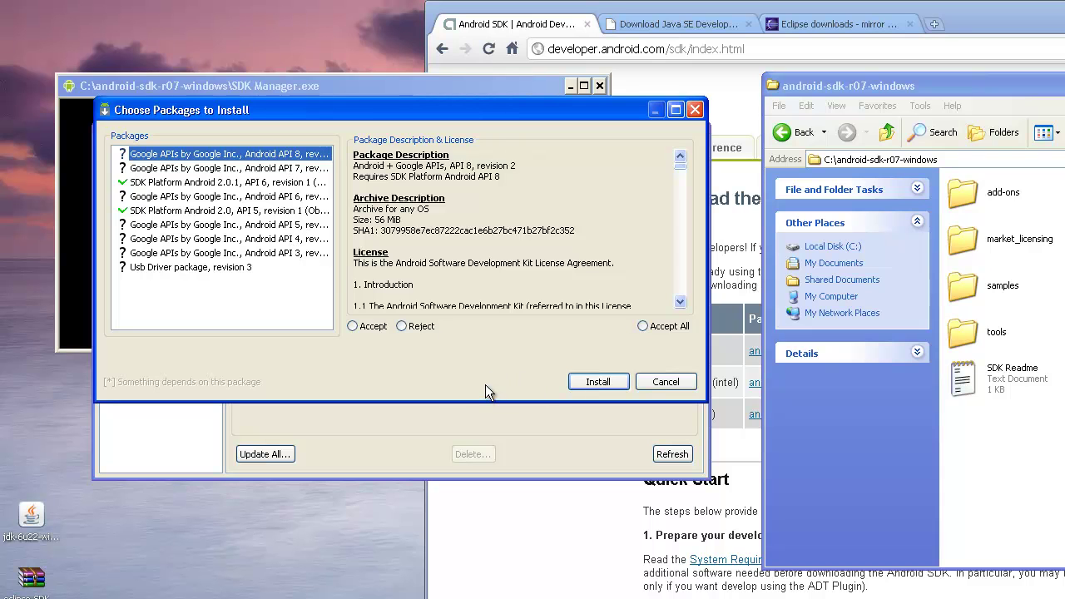
click(661, 381)
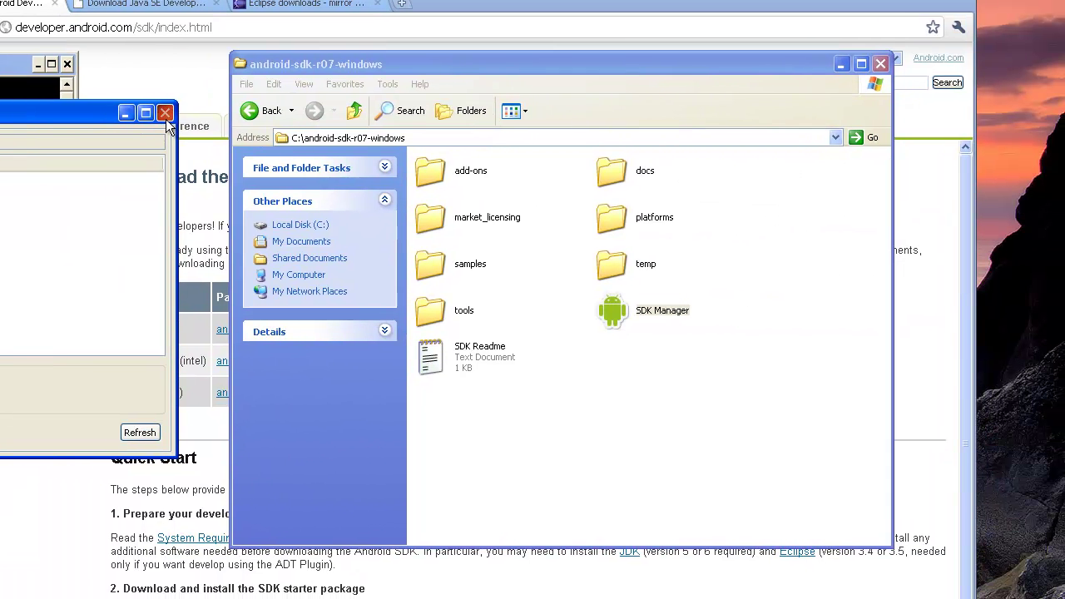
click(165, 113)
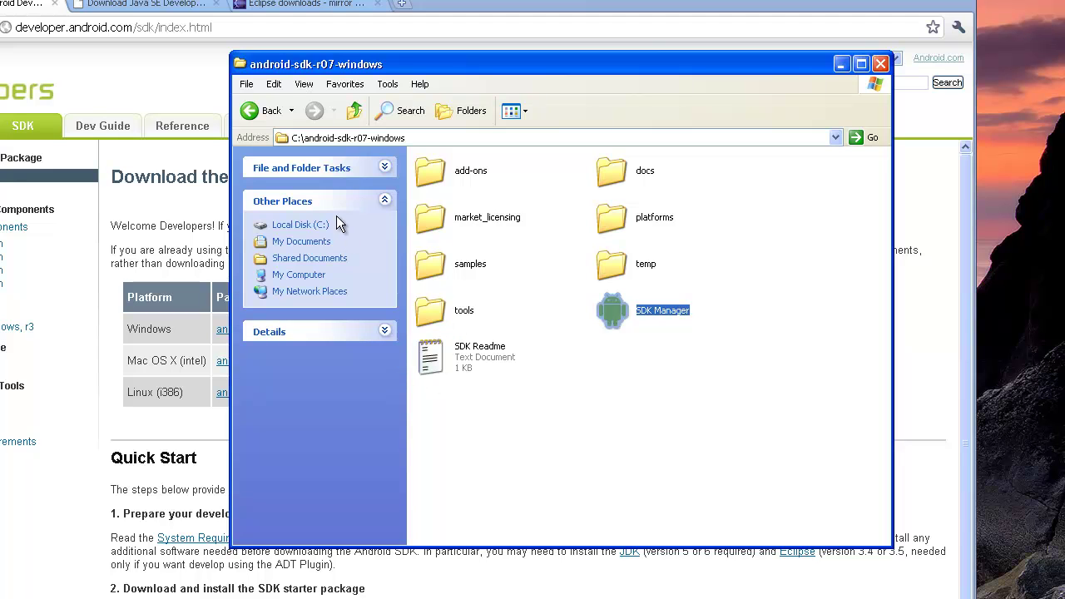
Open the SDK's tools folder and copy its full path, C:\android-sdk-r07-windows\tools
double_click(428, 313)
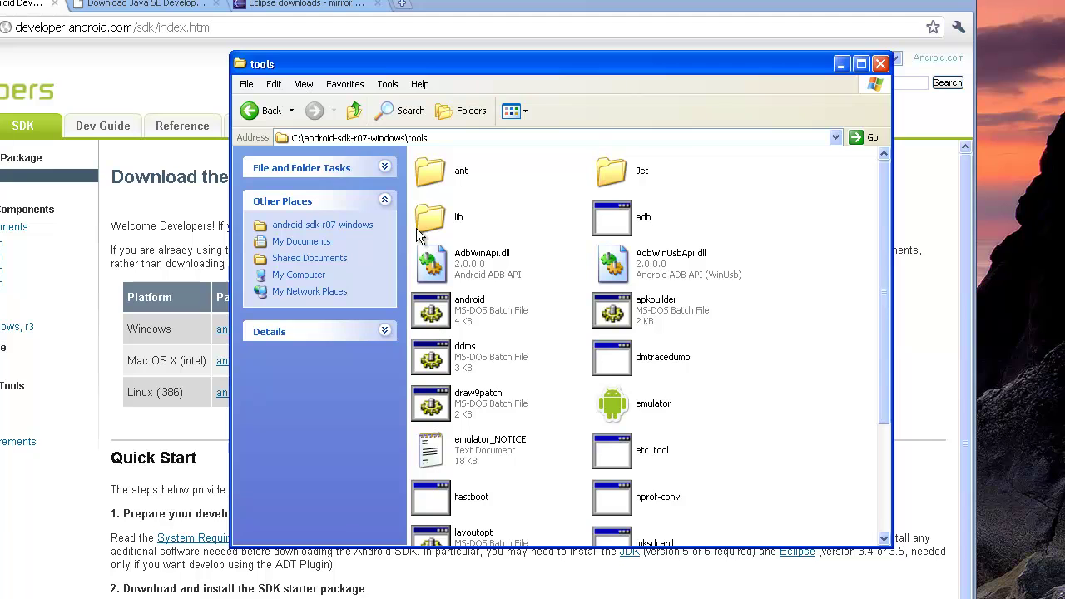
click(372, 139)
right_click(372, 139)
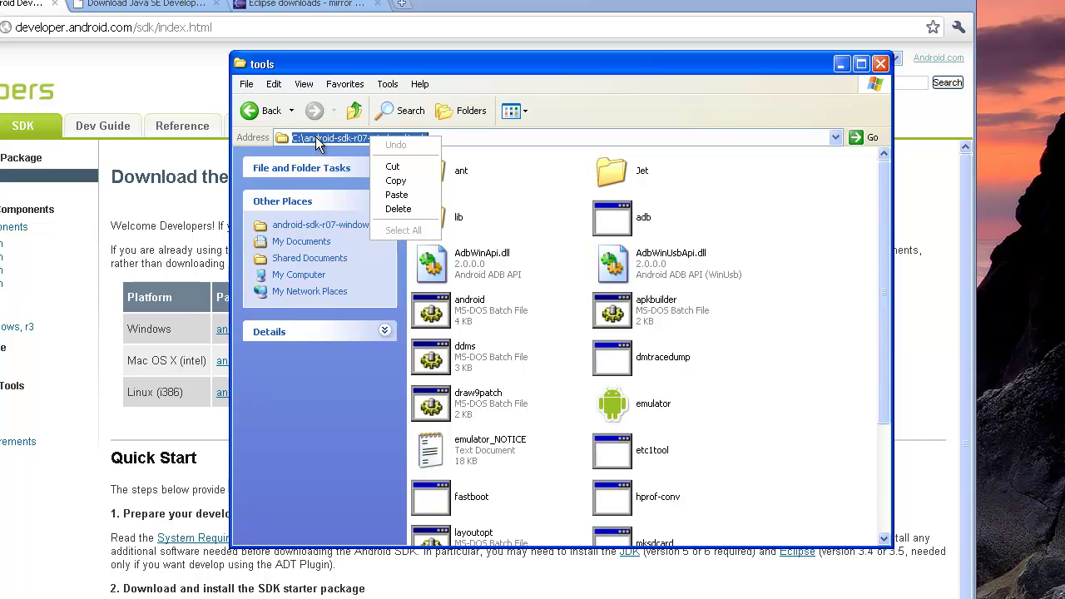
click(396, 180)
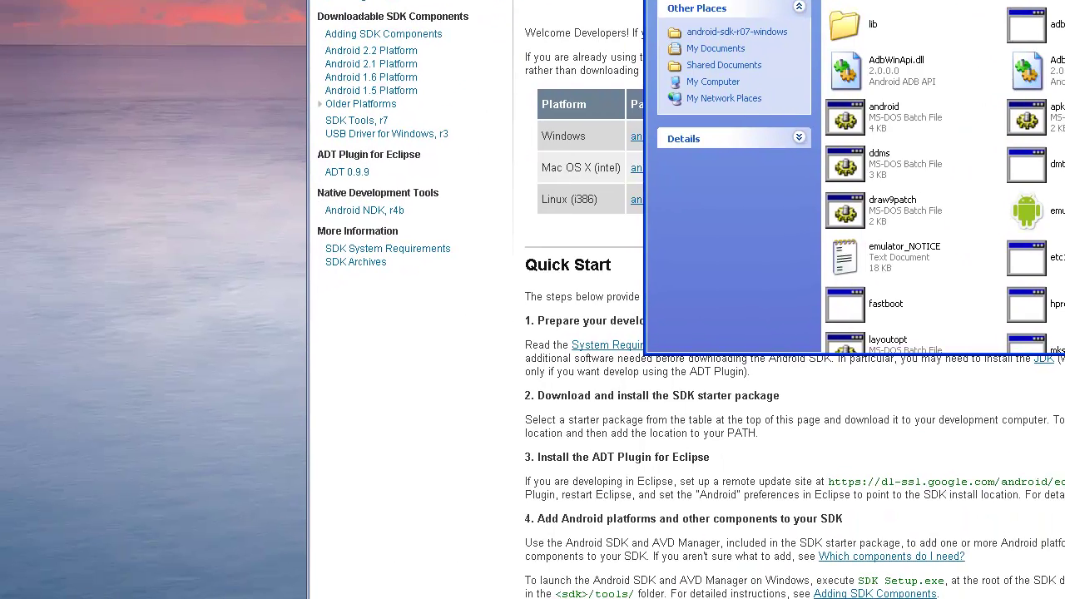
Edit the system variable Path, adding a semicolon at the end of its value after C:\android-sdk-r07-windows\tools\, and confirm the dialogs
key(super)
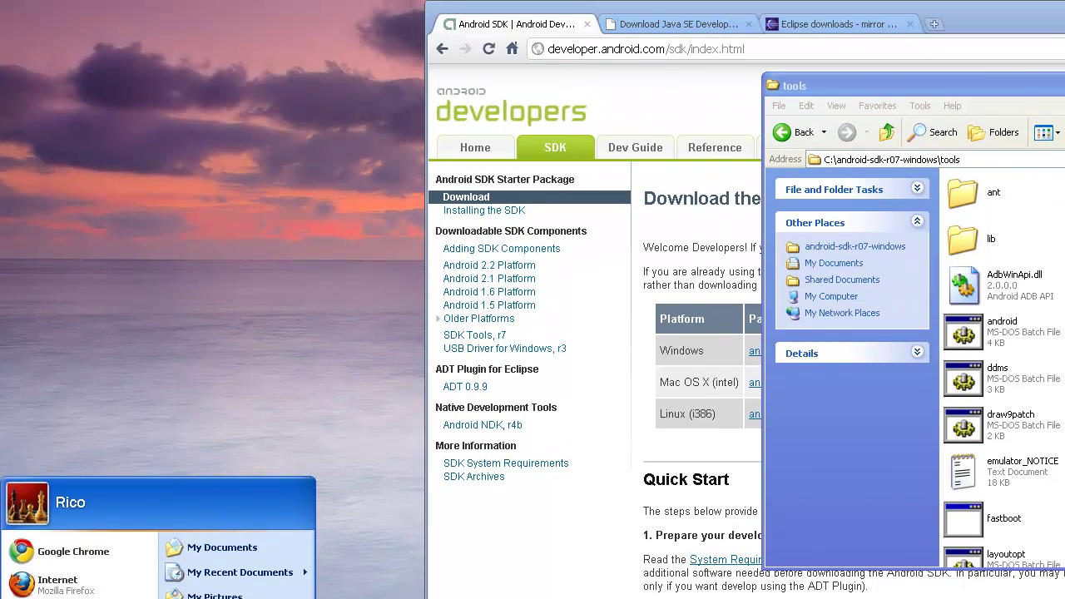
click(275, 597)
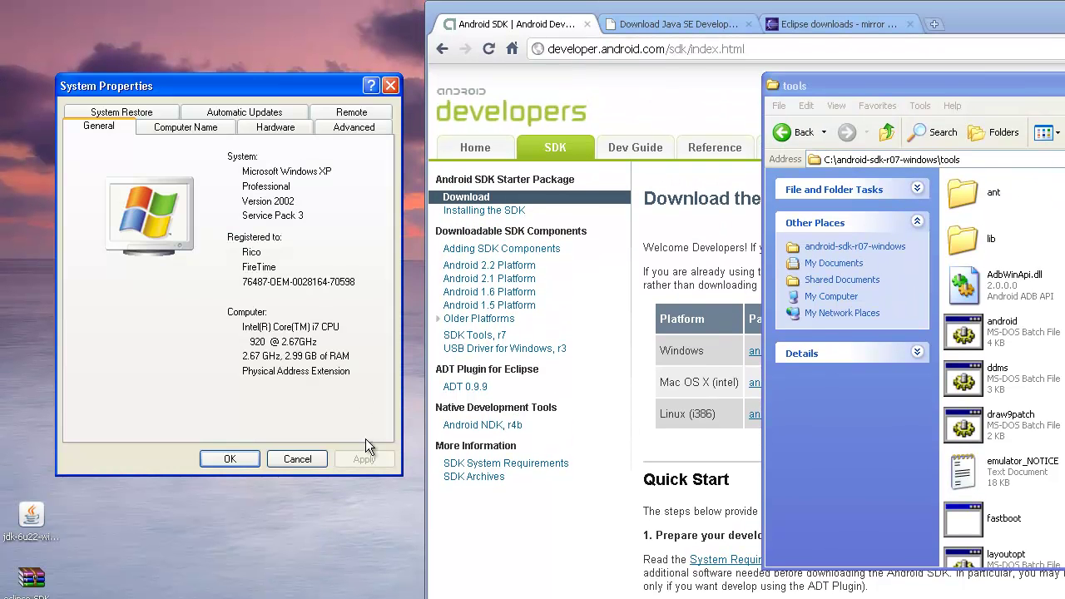
click(352, 131)
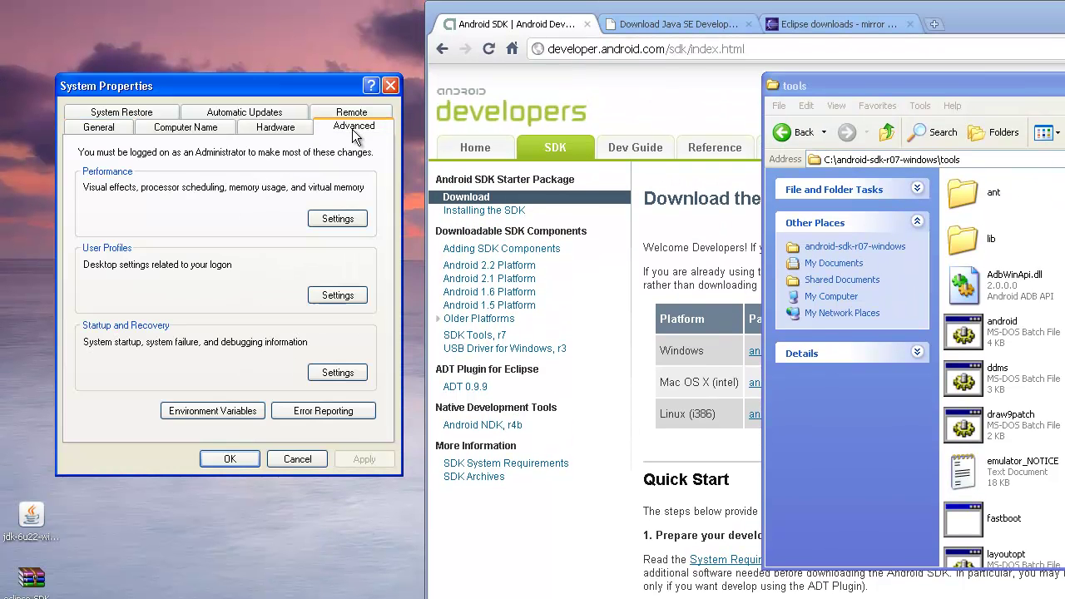
click(216, 414)
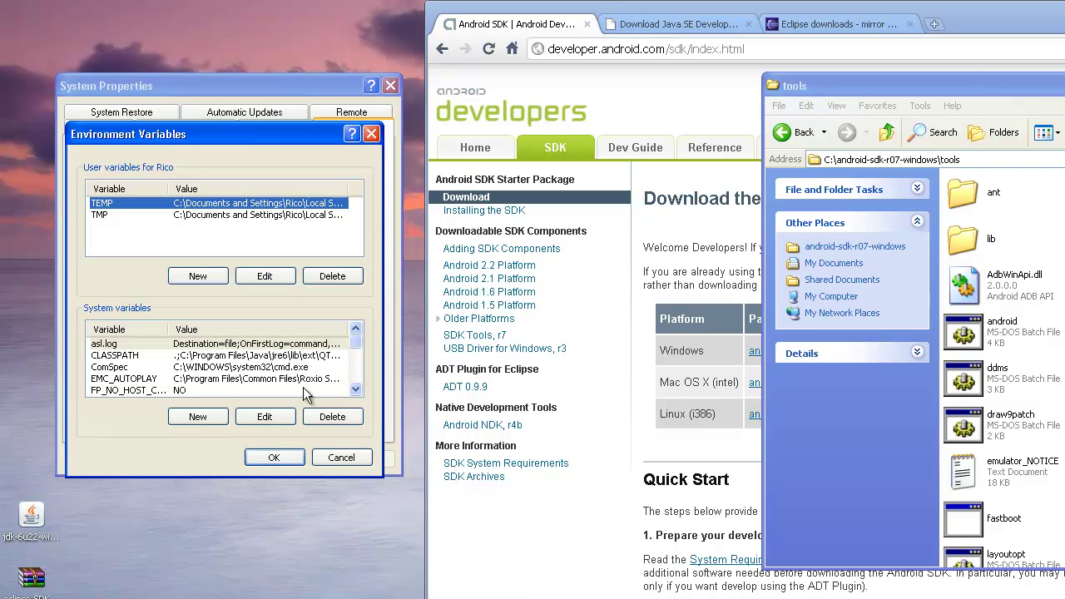
scroll(355, 391, down, 2)
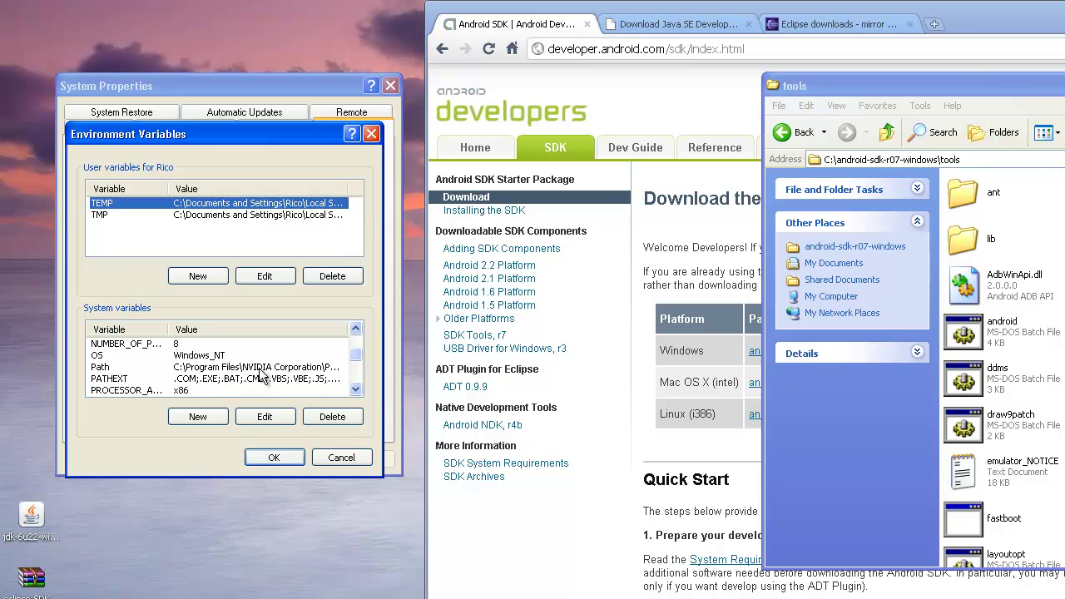
double_click(259, 369)
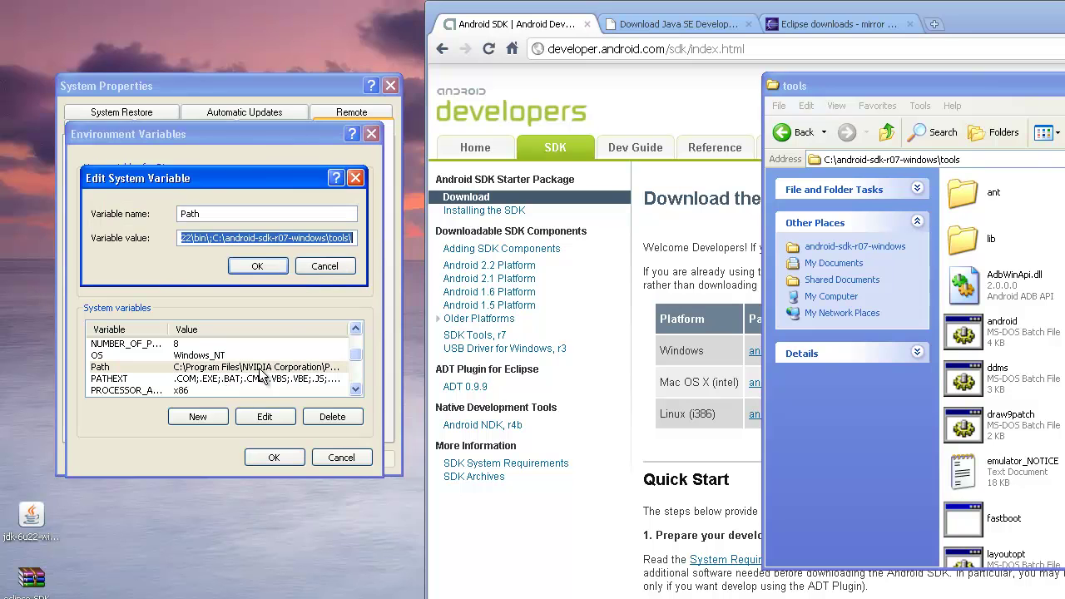
click(353, 239)
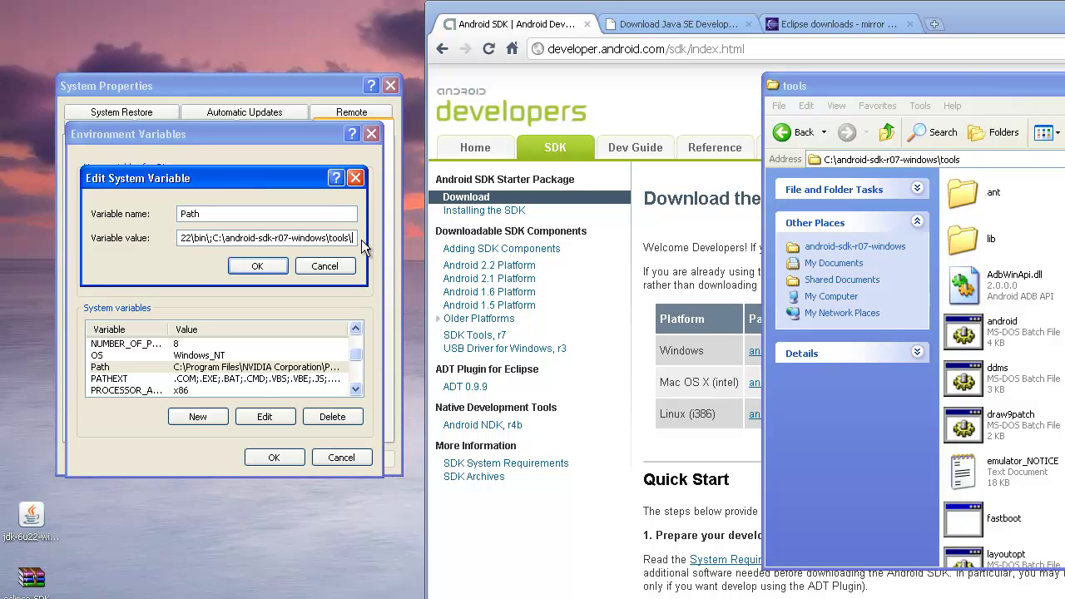
text(;)
click(273, 265)
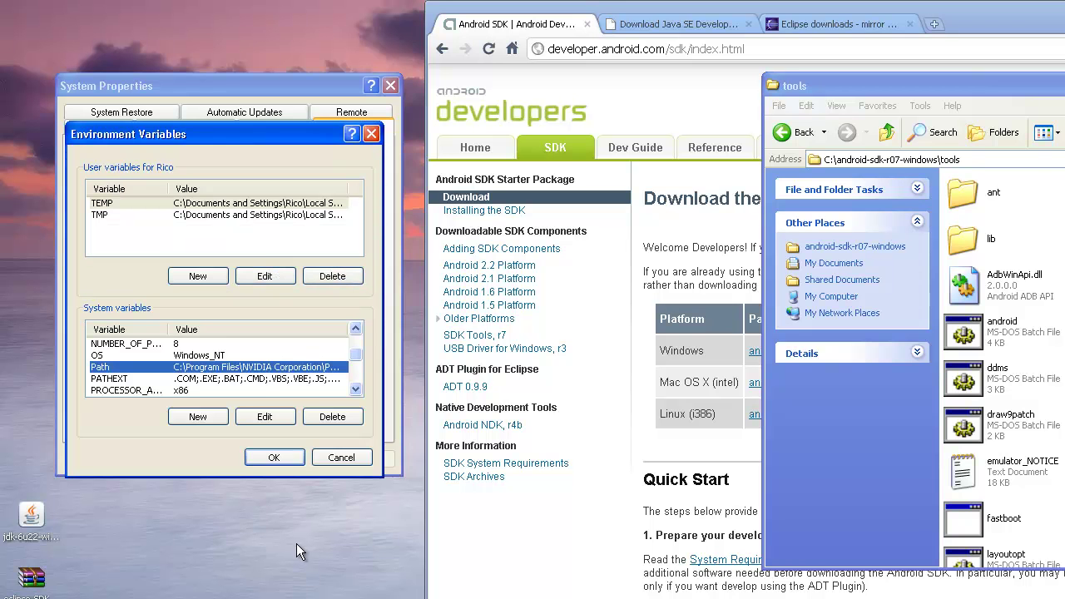
click(279, 455)
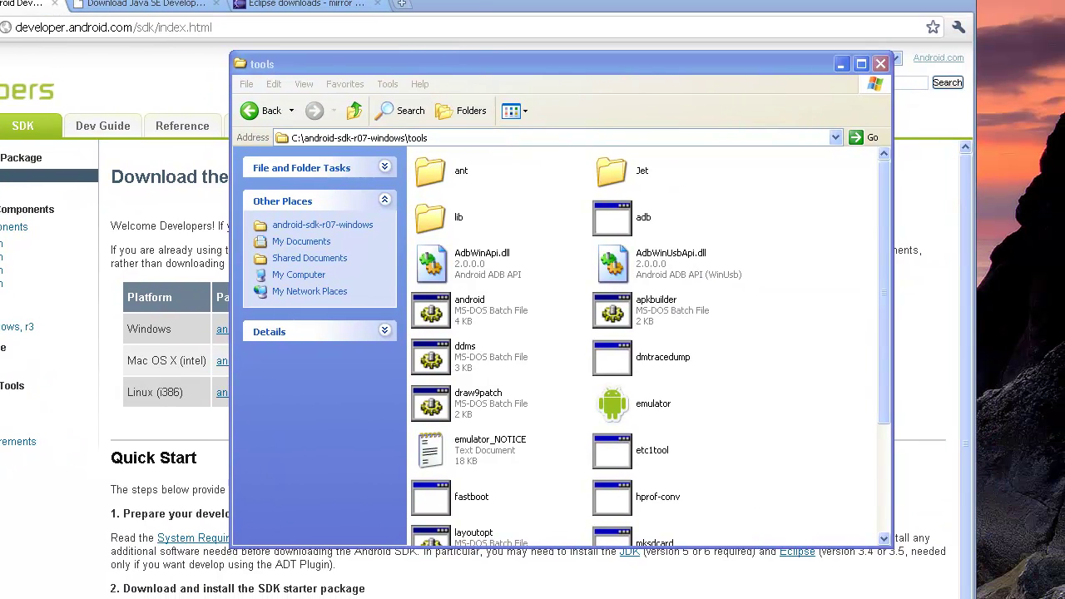
click(230, 458)
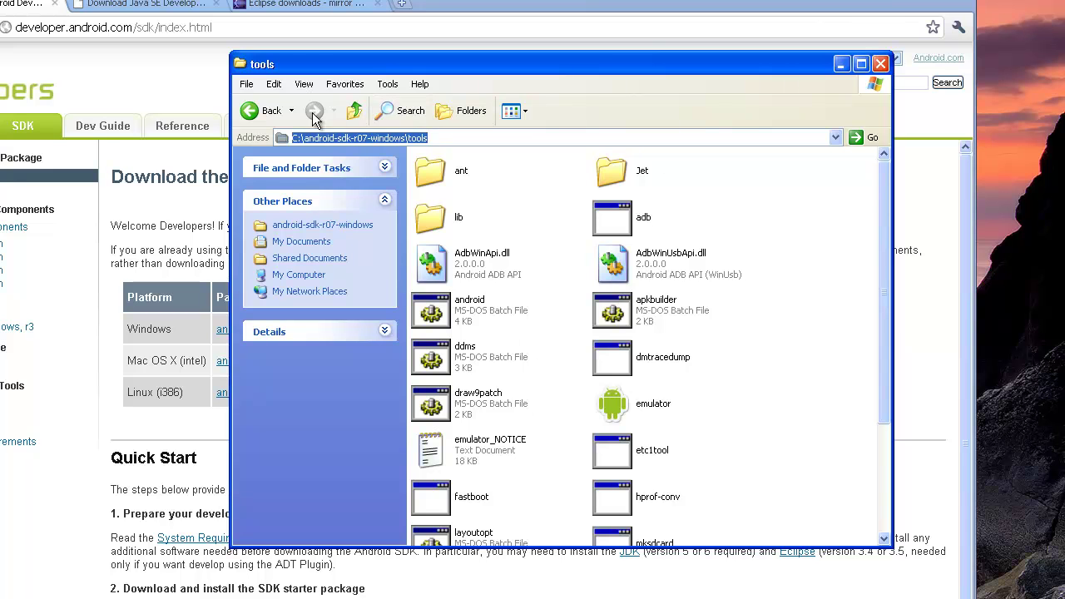
Return to Local Disk (C:), start Eclipse from C:\eclipse with the suggested workspace, and move its window out of the way
click(260, 111)
click(259, 111)
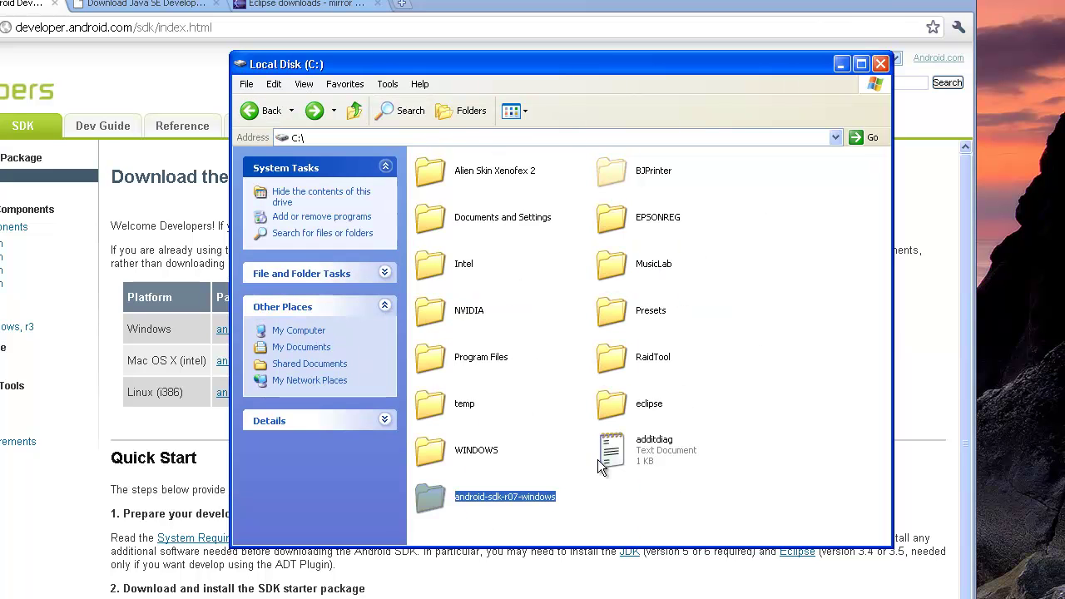
double_click(619, 405)
double_click(478, 361)
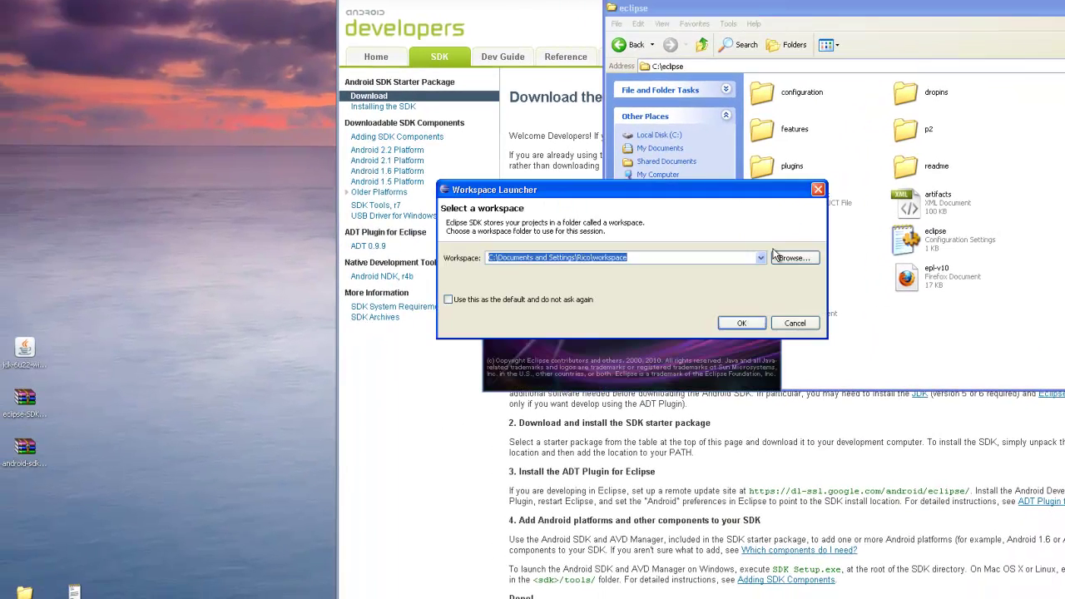
click(741, 321)
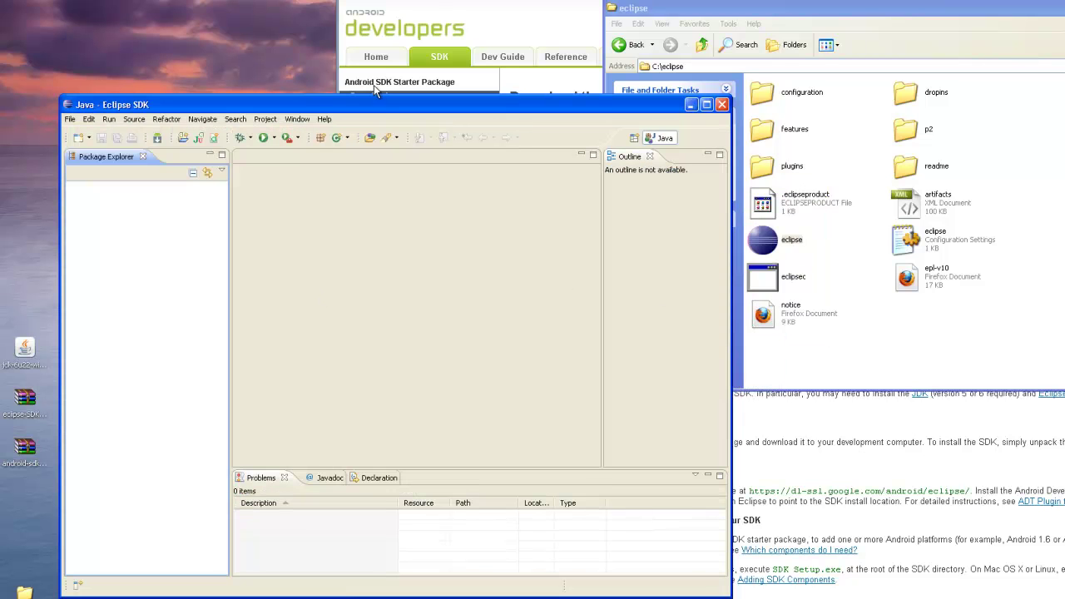
drag(378, 110, 355, 31)
click(300, 41)
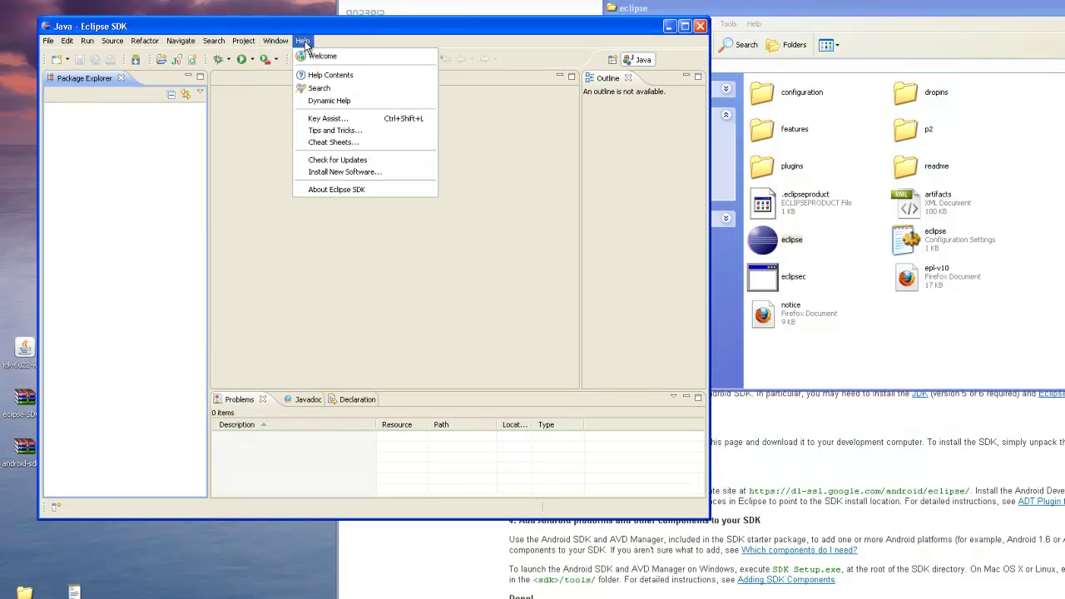
click(342, 172)
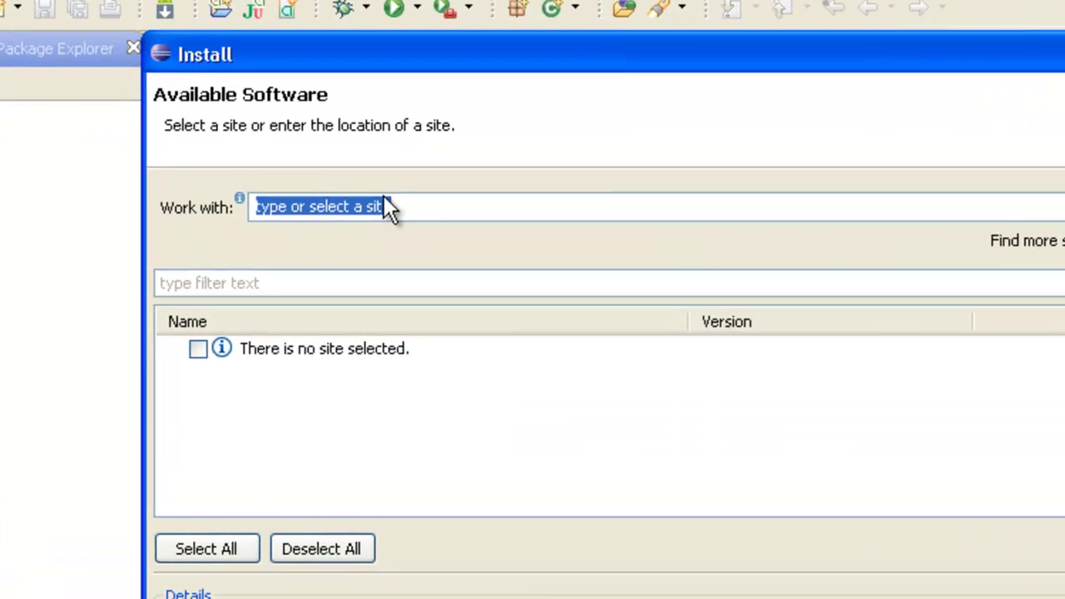
text(h)
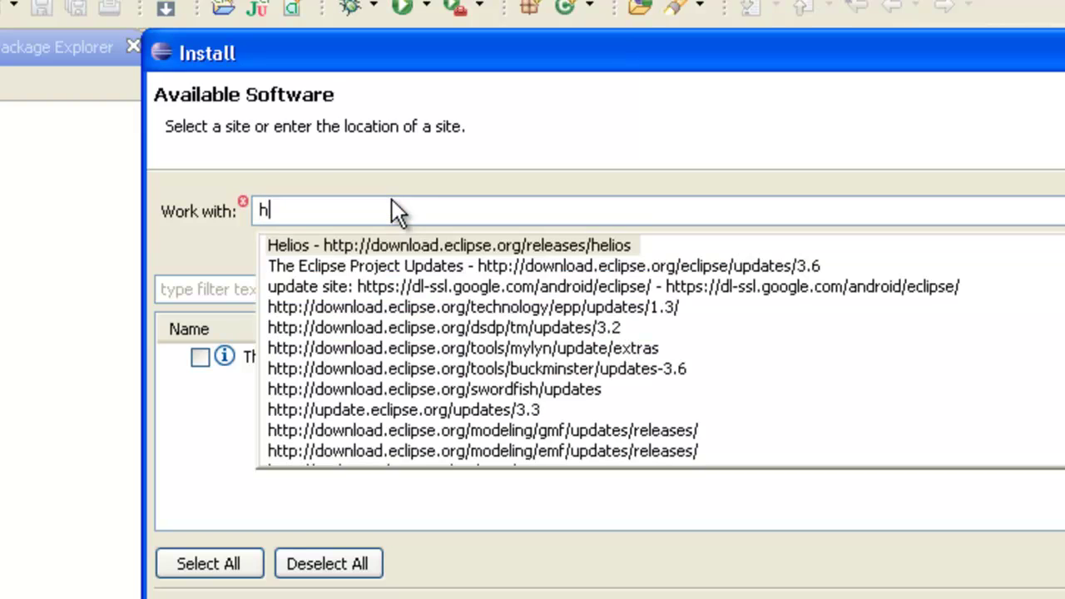
text(ttps:)
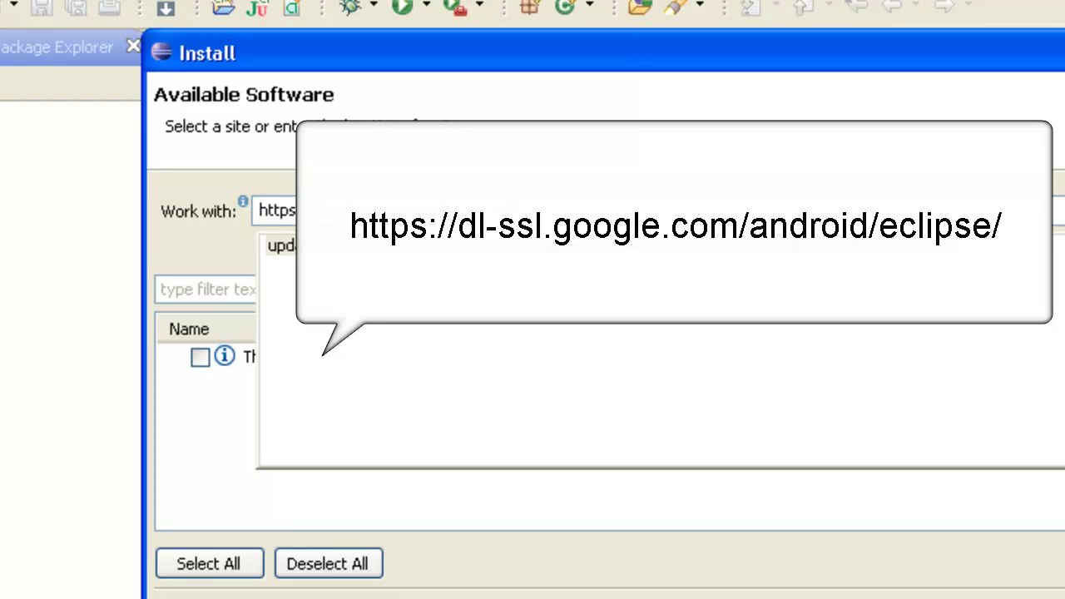
click(210, 449)
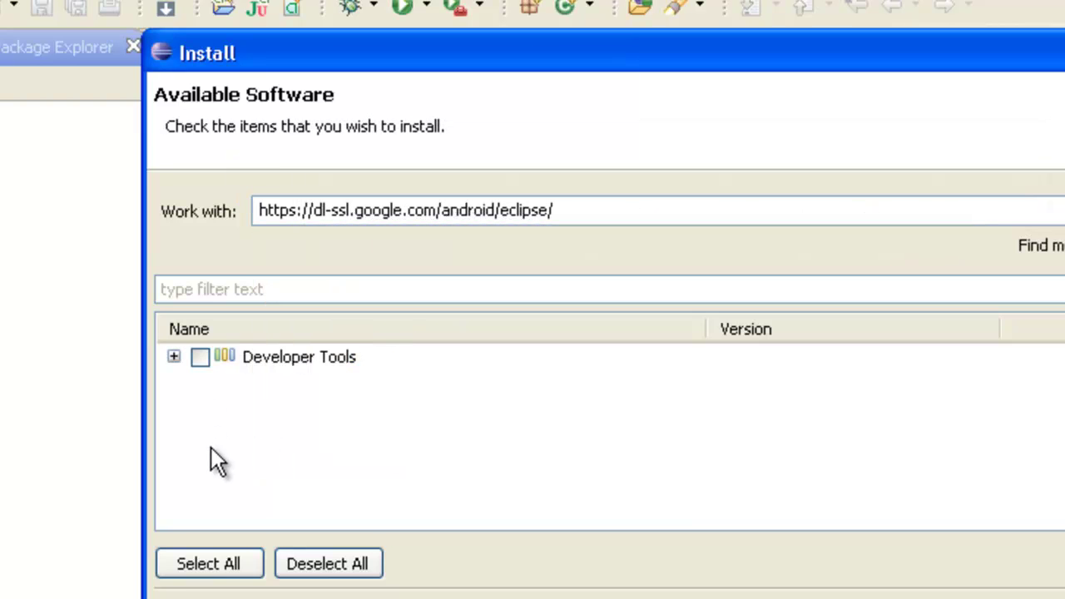
click(200, 358)
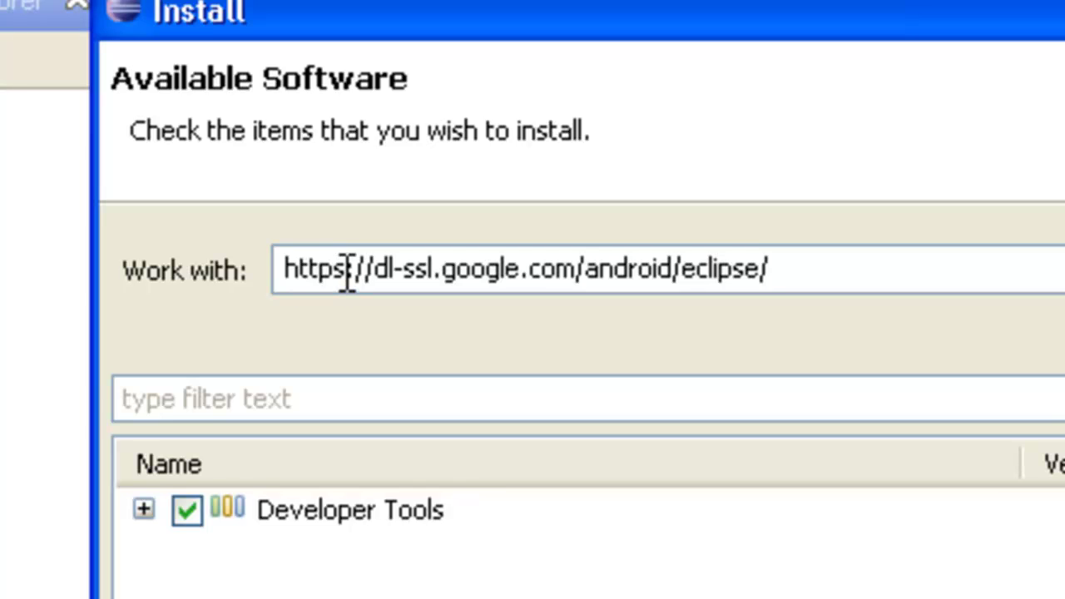
double_click(347, 270)
click(344, 269)
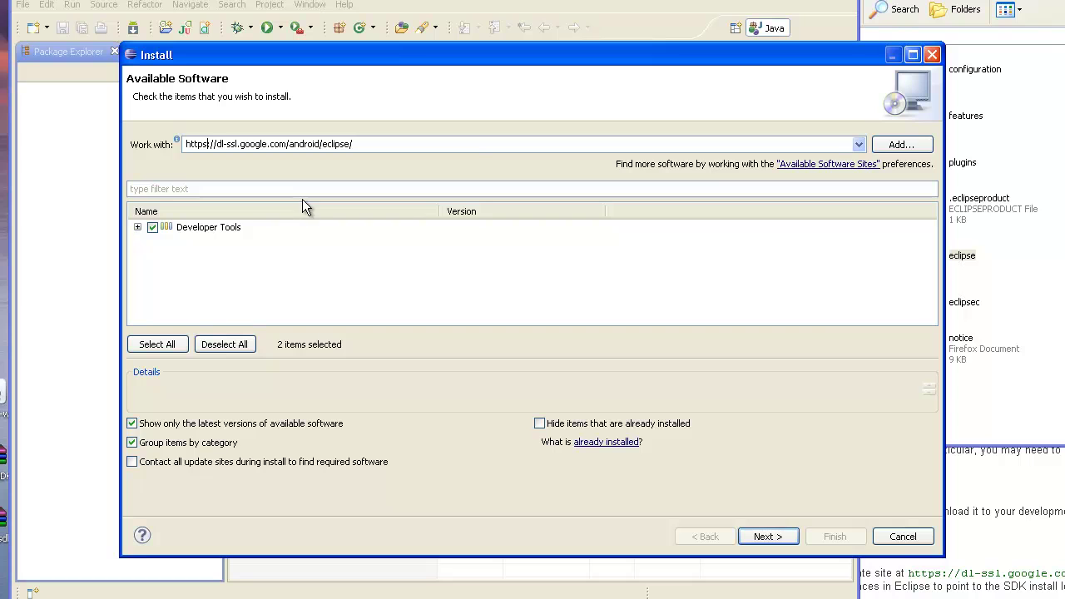
click(932, 55)
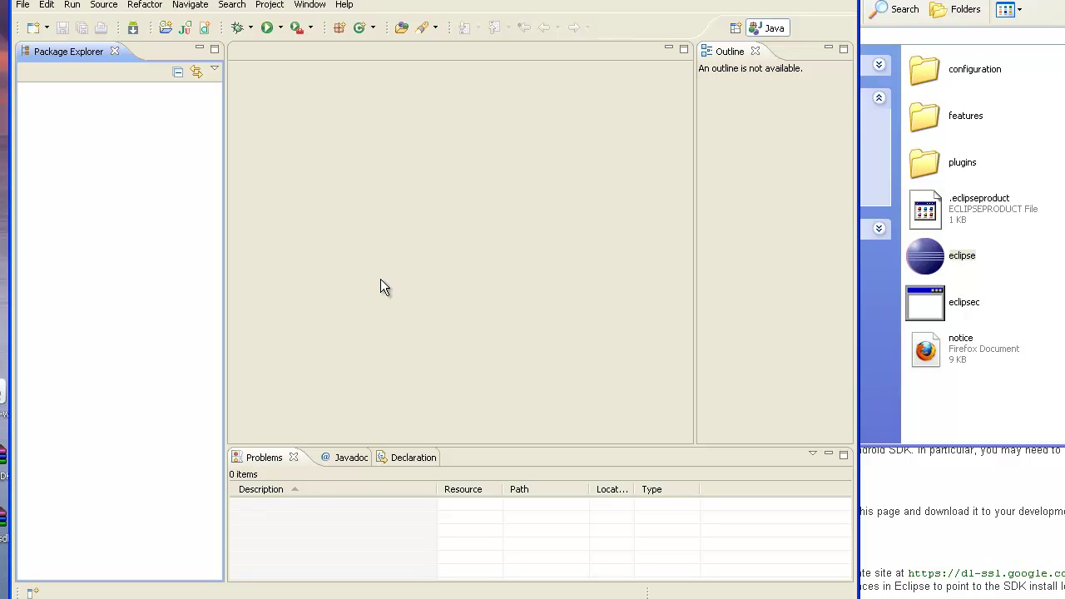
Close the eclipse folder window and apply C:\android-sdk-r07-windows as the SDK location in Eclipse's Android preferences
click(1061, 2)
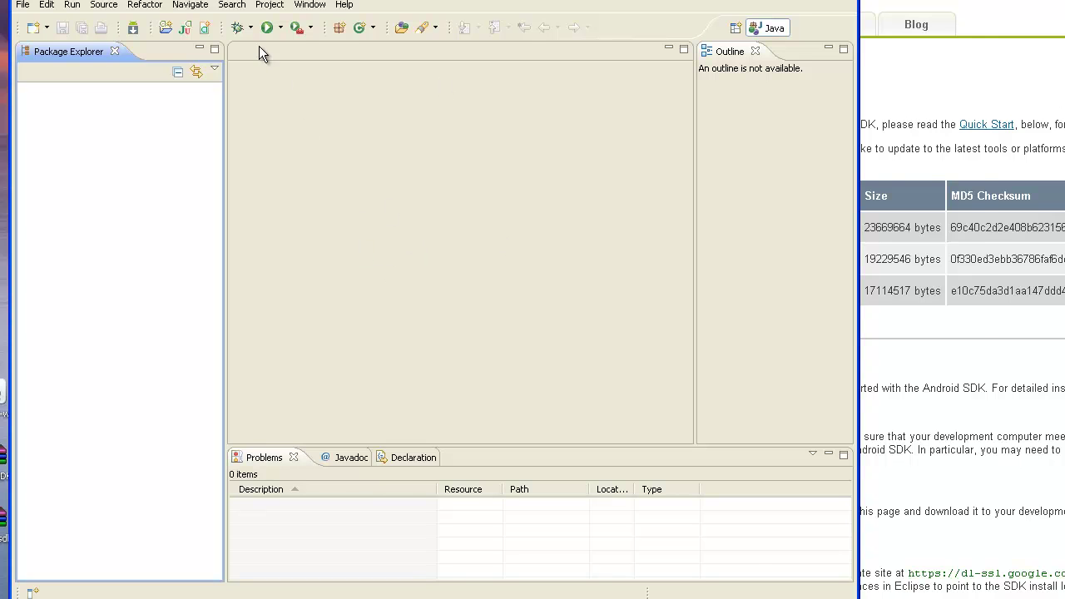
drag(389, 0, 513, 24)
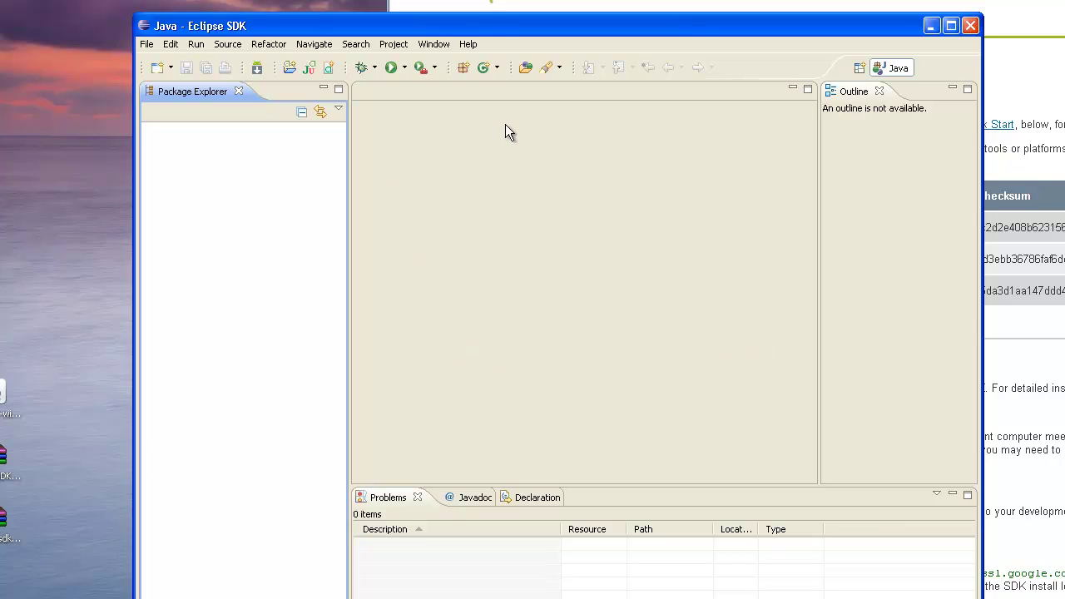
click(432, 46)
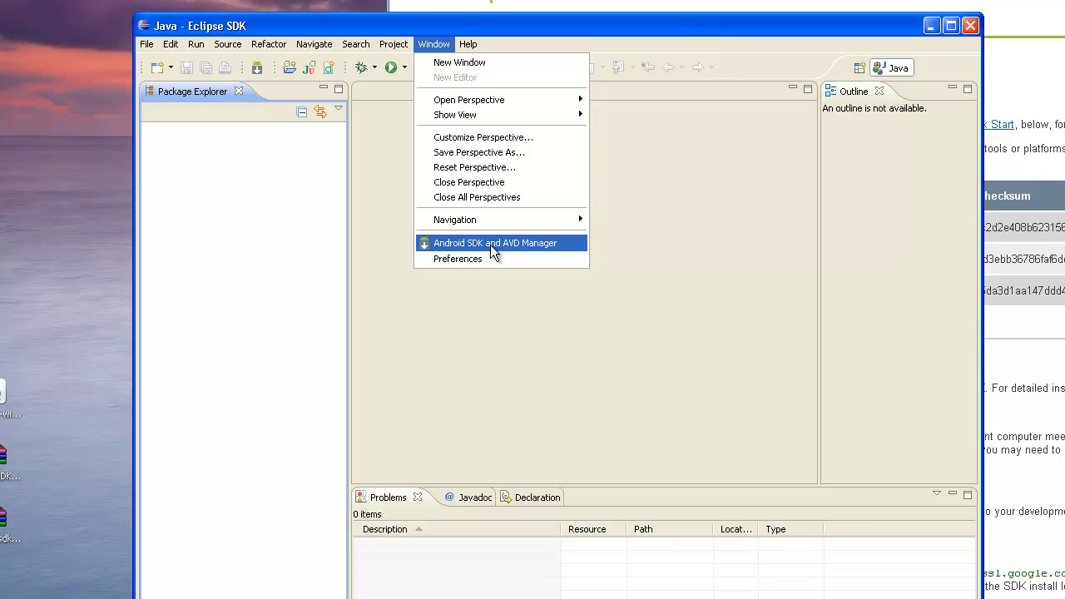
click(456, 265)
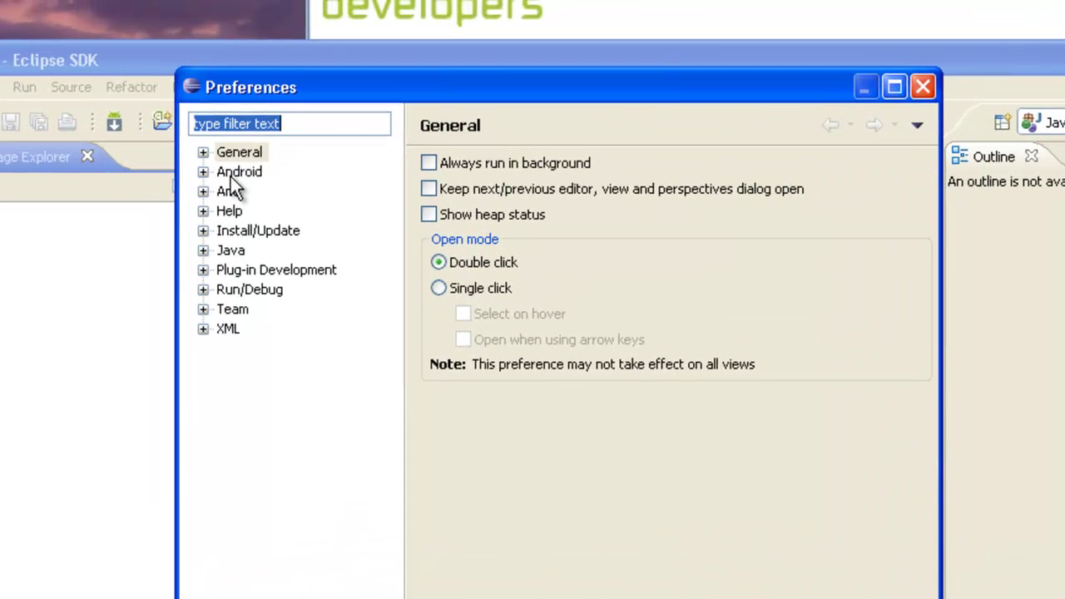
click(303, 127)
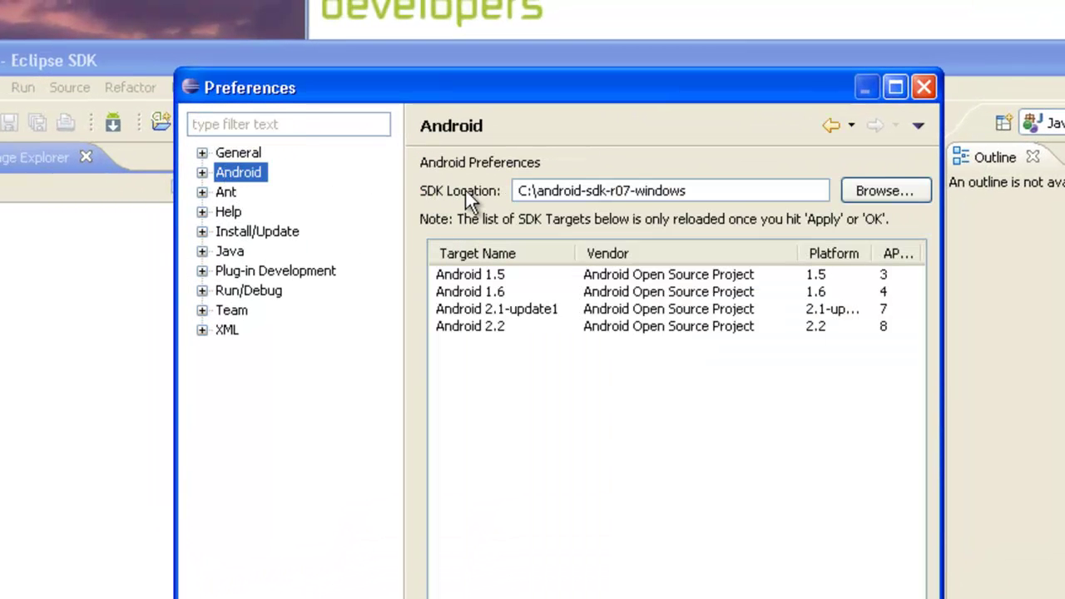
click(884, 192)
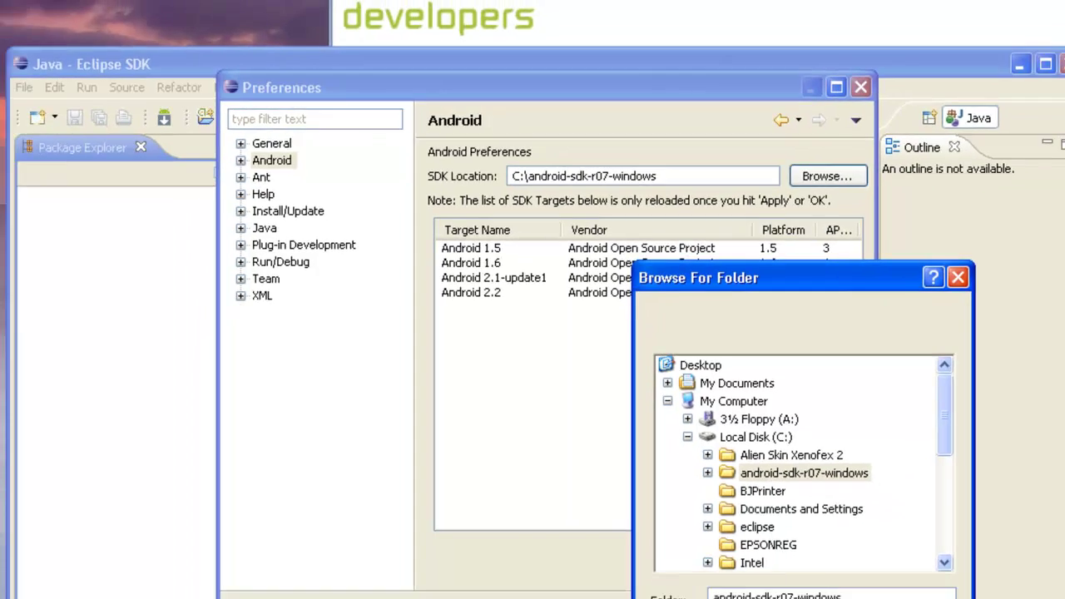
click(763, 525)
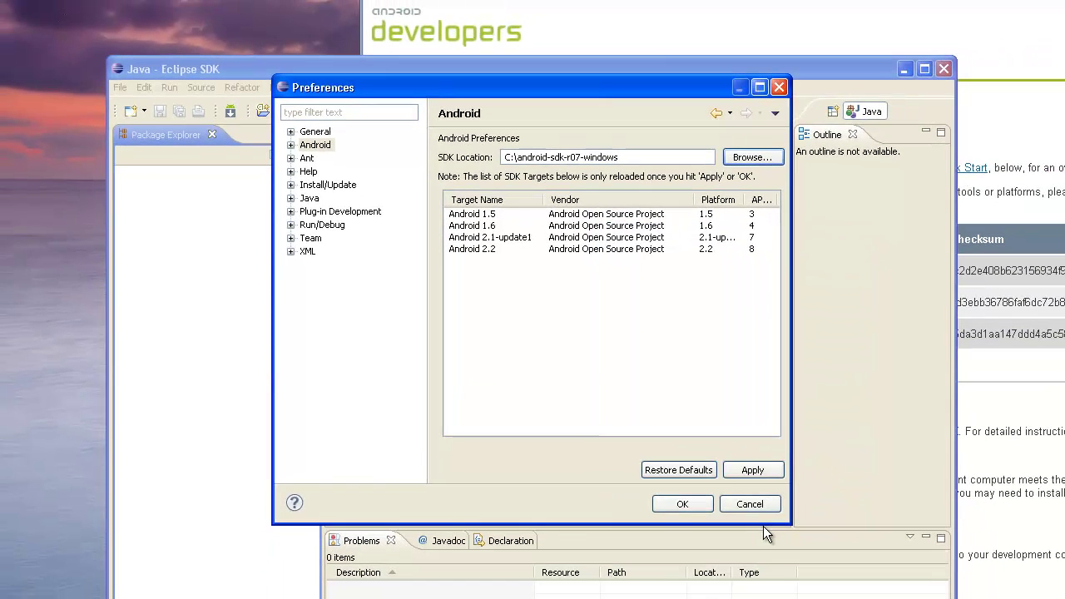
click(739, 471)
click(695, 510)
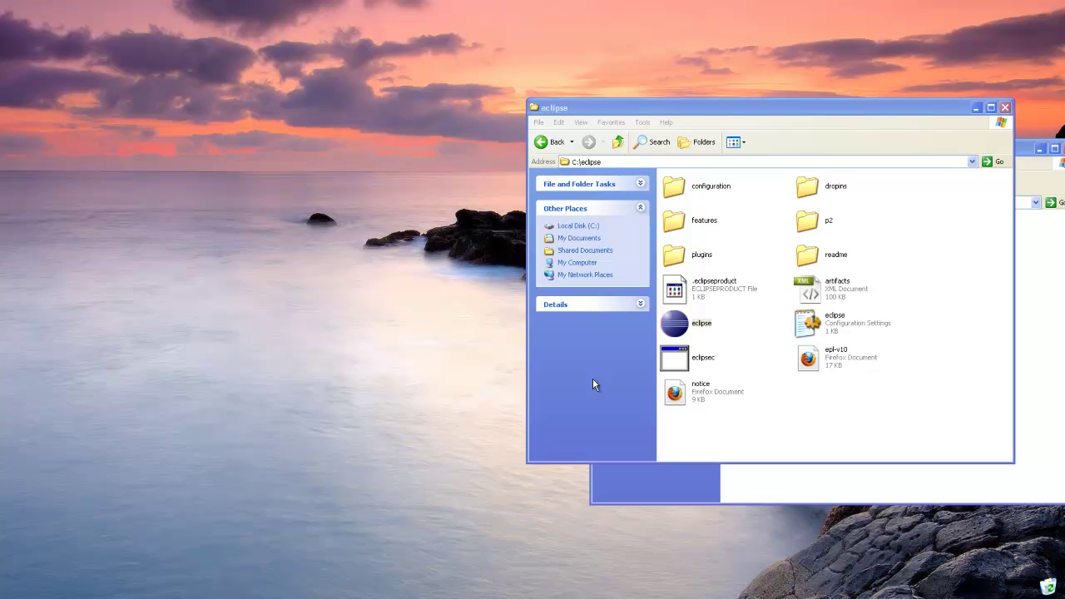
Start Eclipse from C:\eclipse with the suggested workspace and try to open the Android SDK and AVD Manager
double_click(674, 331)
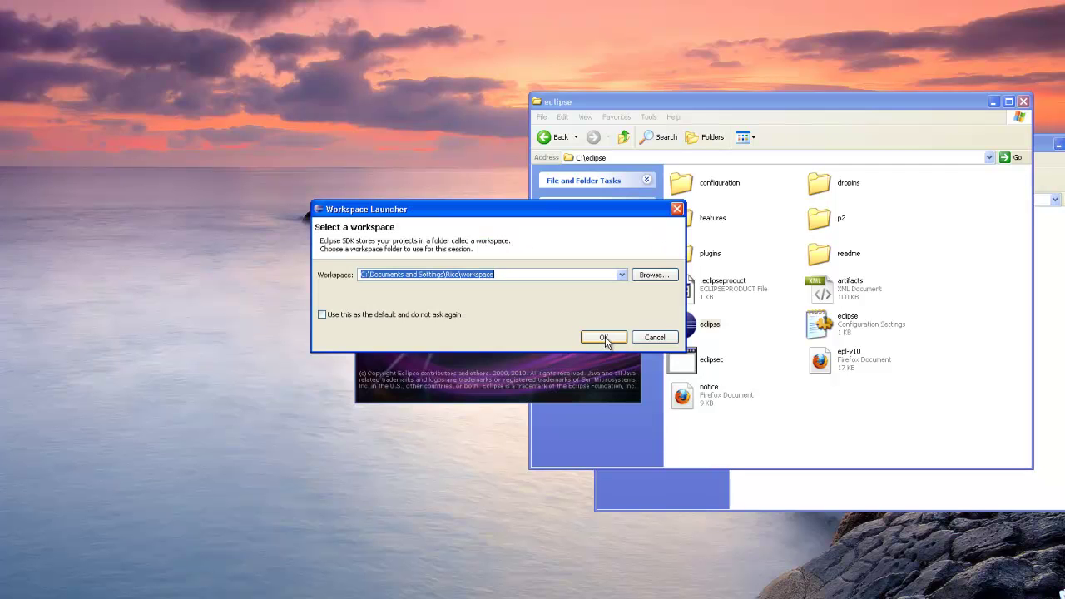
click(604, 338)
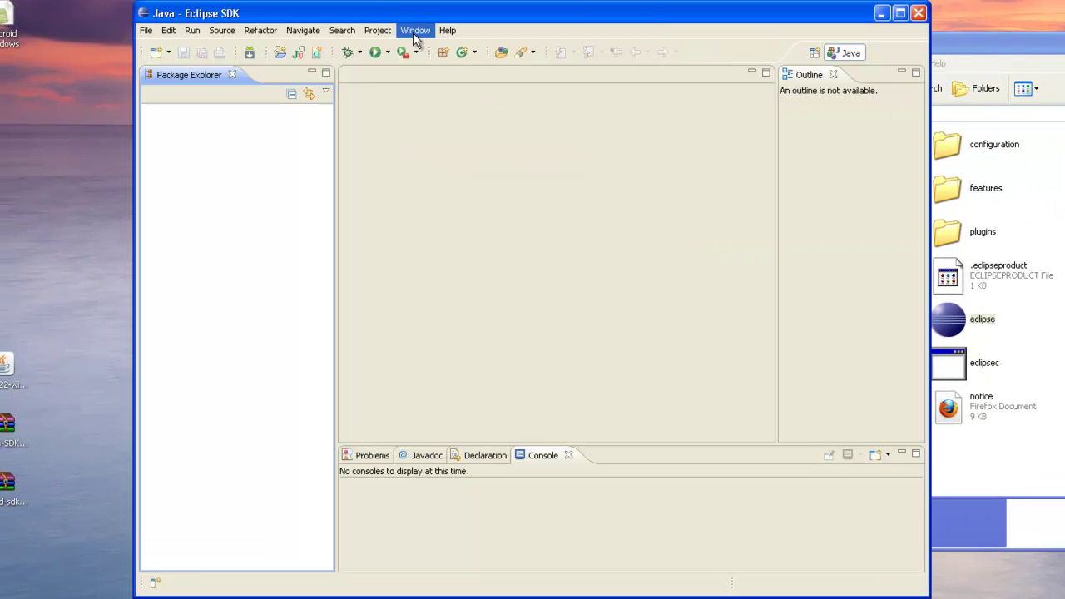
click(413, 33)
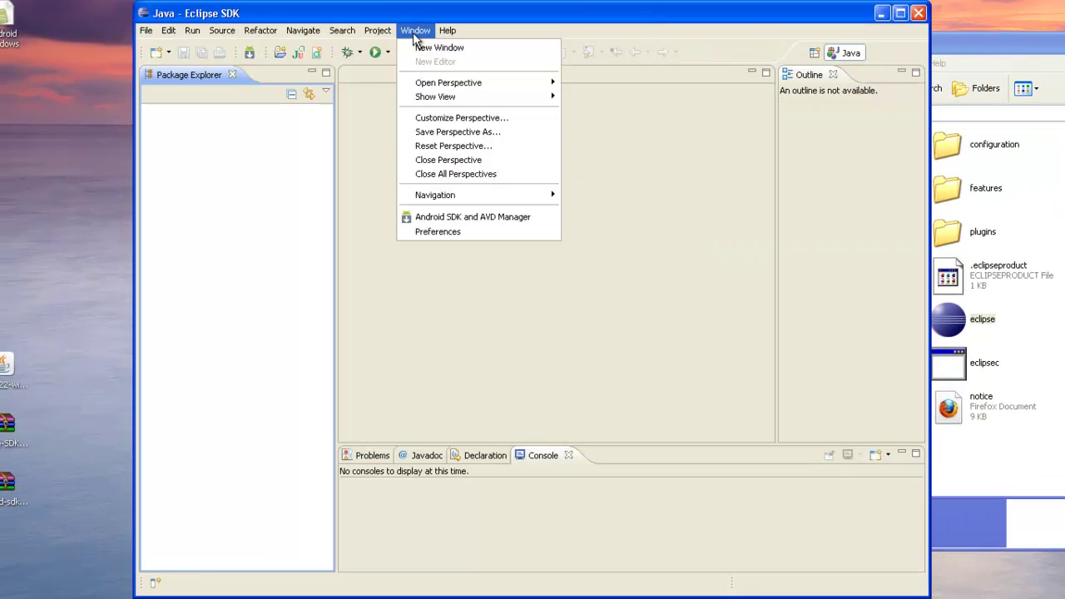
click(474, 217)
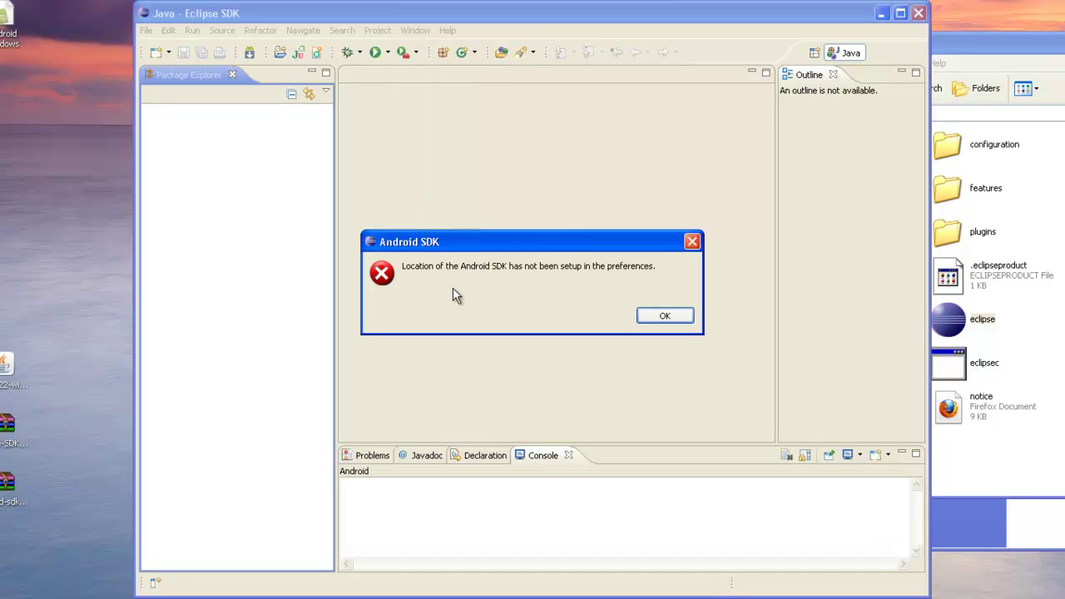
click(663, 317)
Apply and confirm C:\android-sdk-r07-windows as the SDK location in Eclipse's Android preferences
click(415, 30)
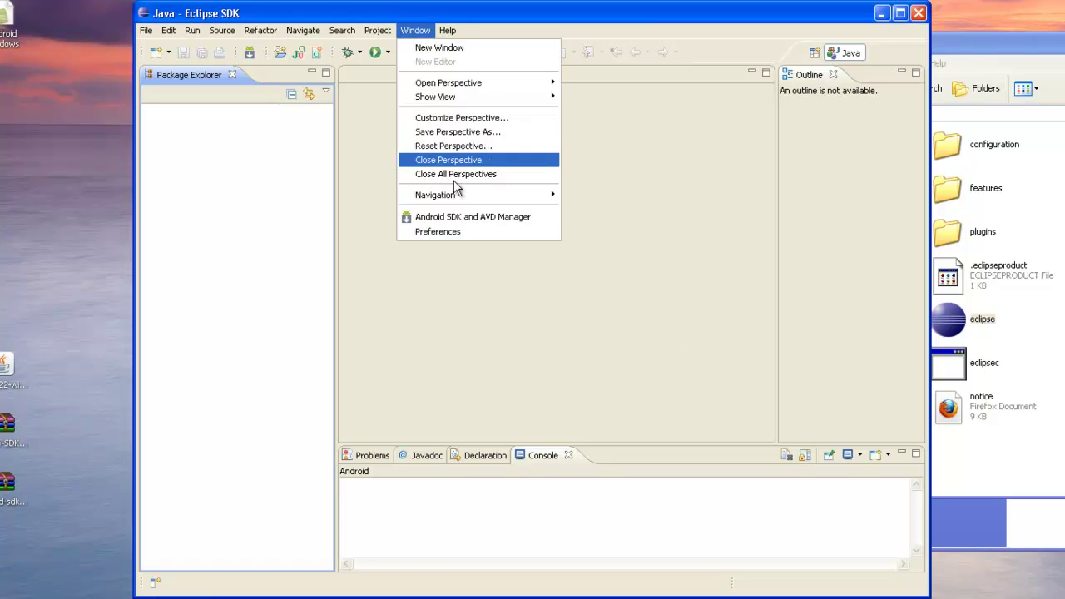
click(465, 232)
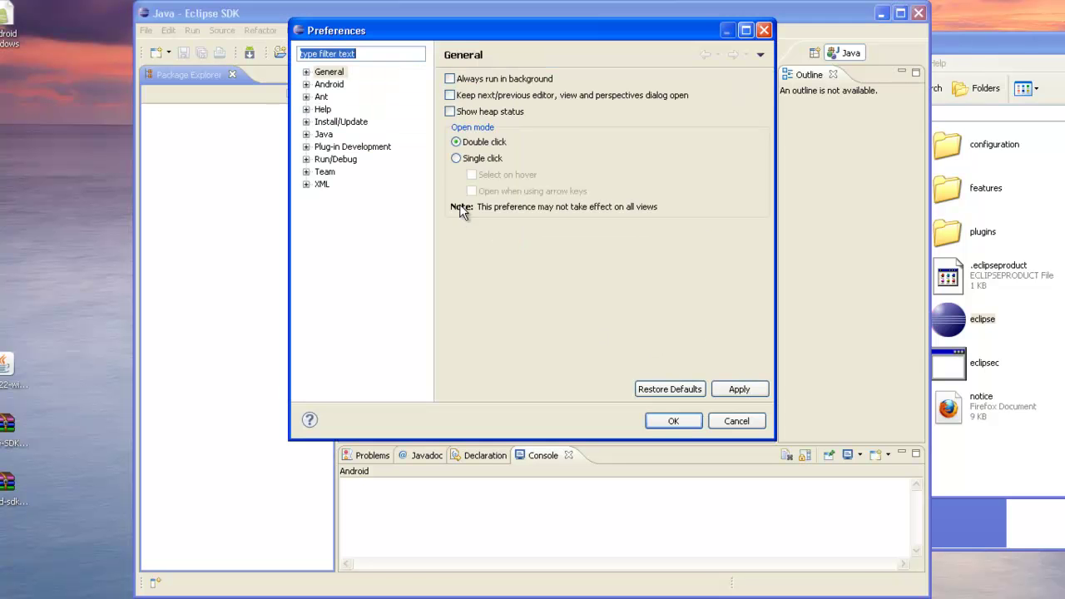
click(337, 88)
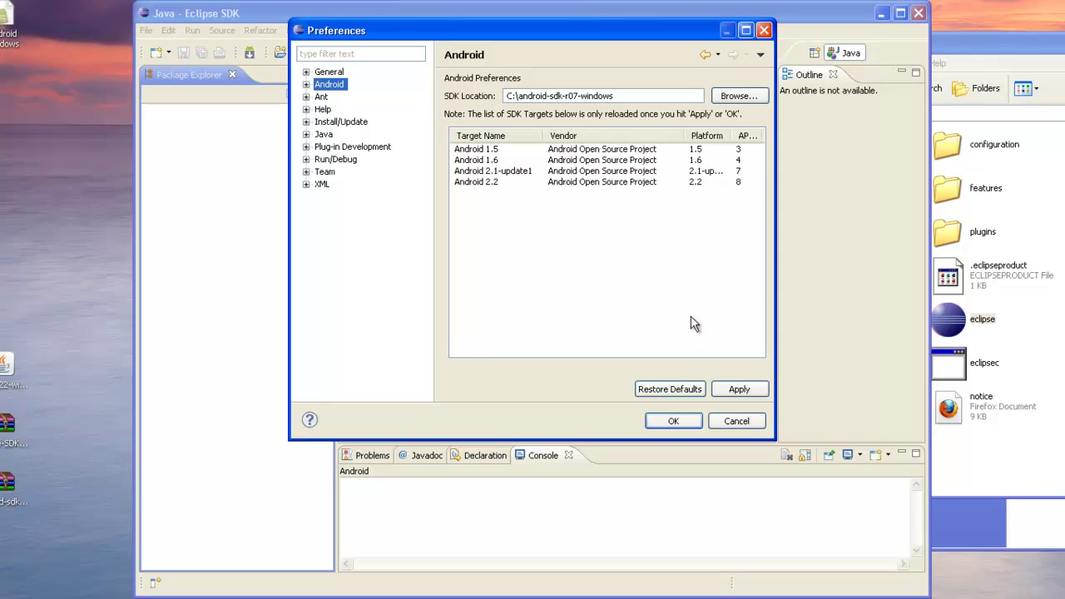
click(738, 389)
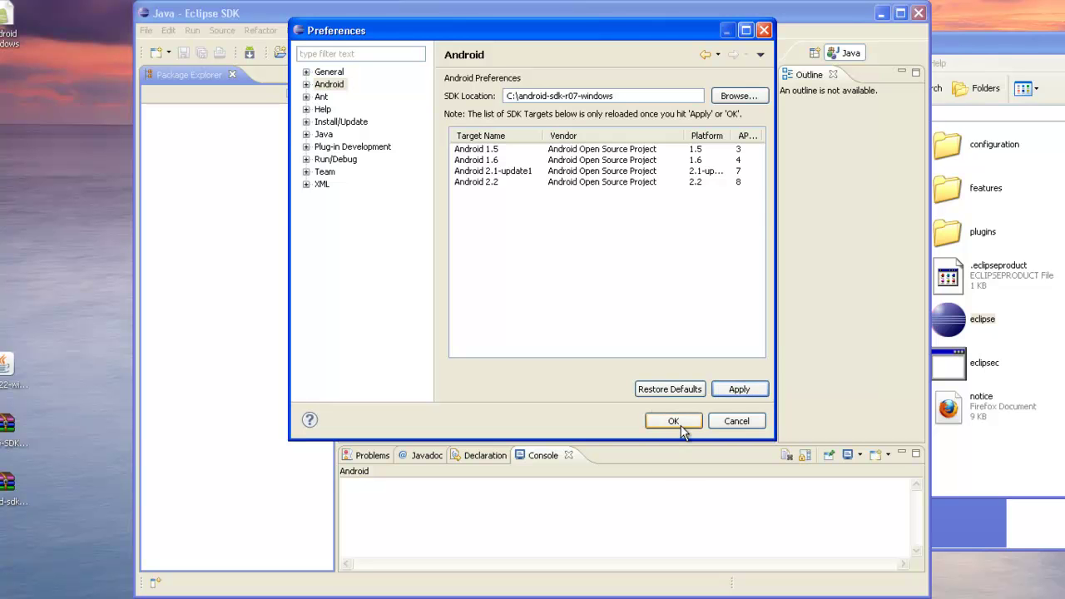
click(674, 422)
Create an Android virtual device named TEST2 with target Android 2.2 - API Level 8 in the Android SDK and AVD Manager
click(418, 36)
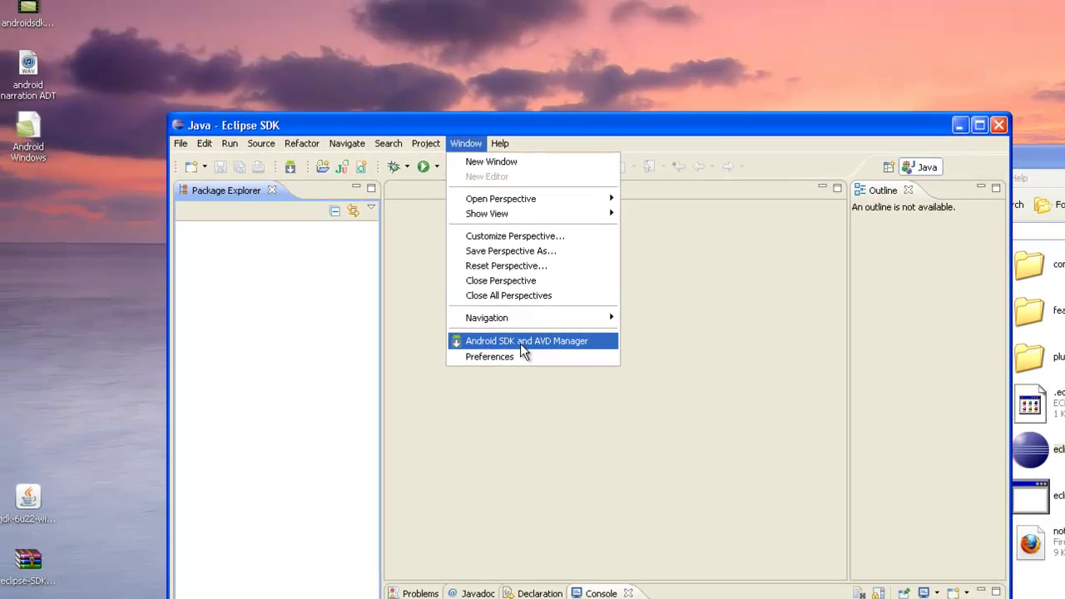
click(434, 218)
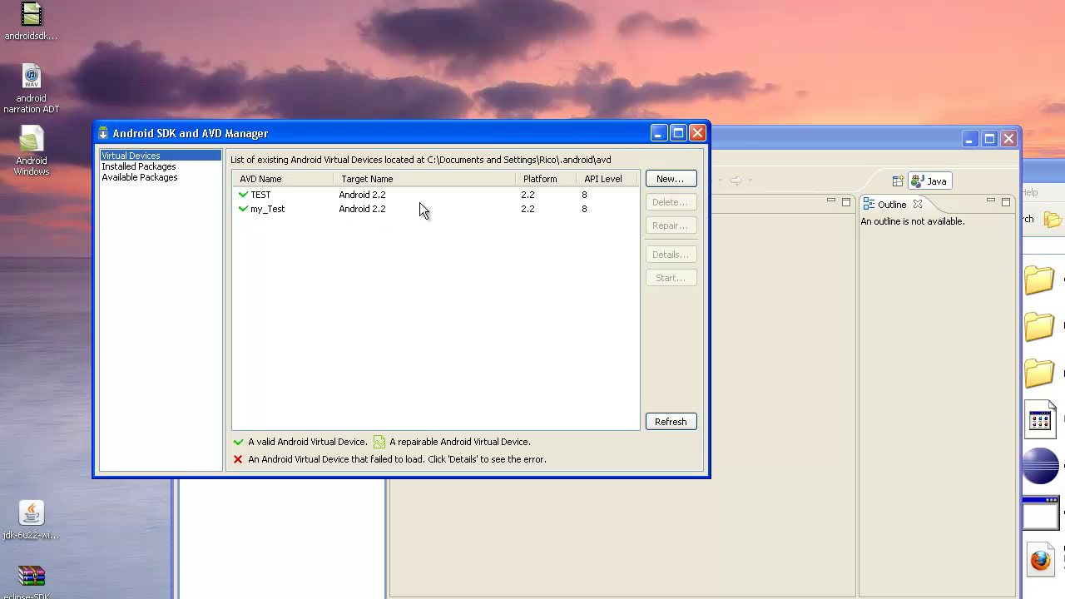
click(665, 177)
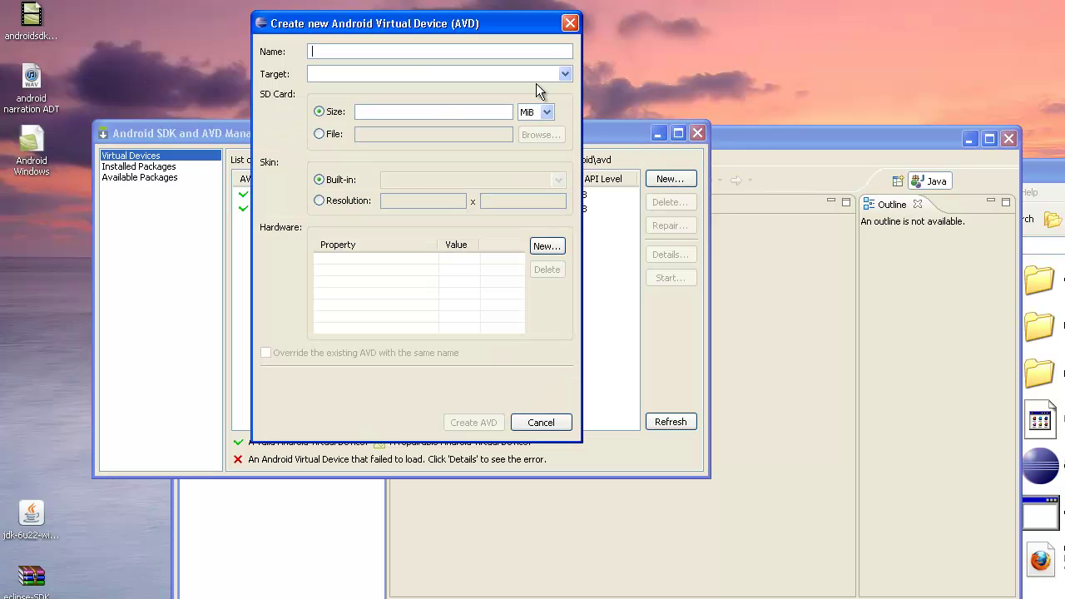
click(563, 75)
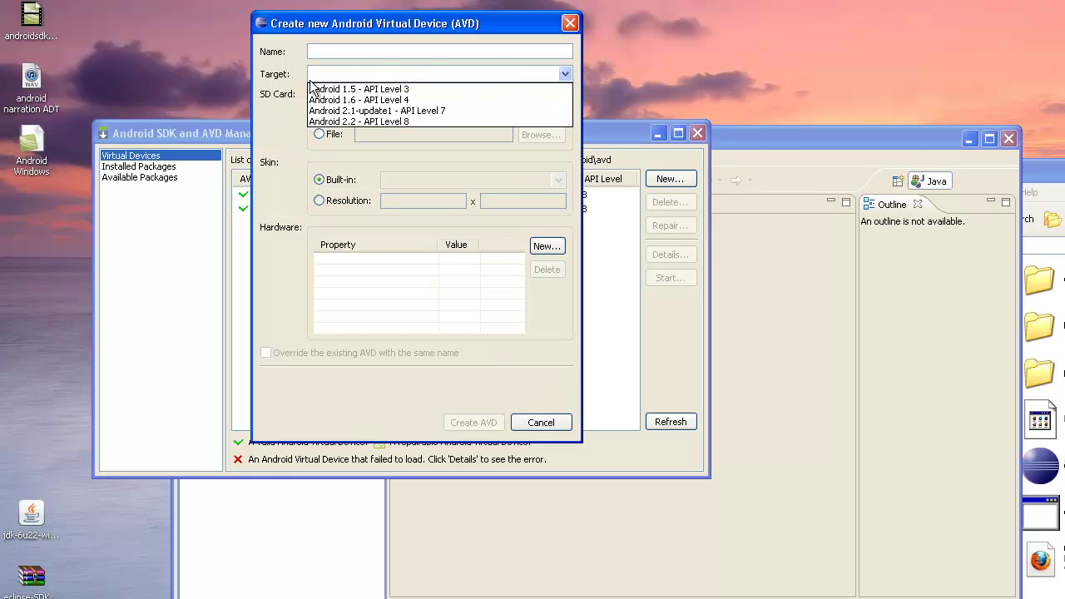
click(364, 121)
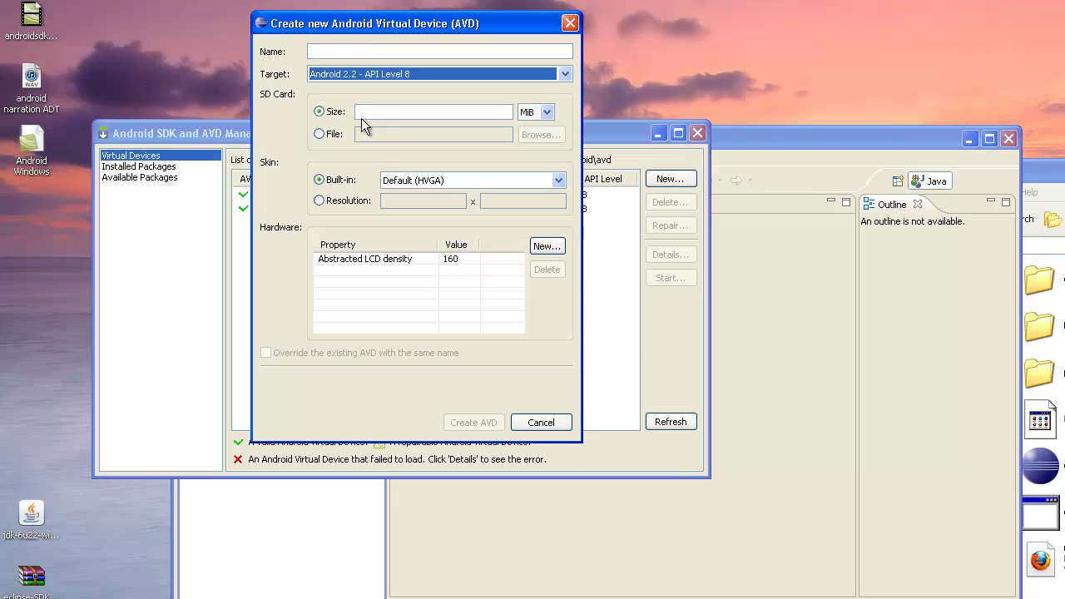
click(324, 50)
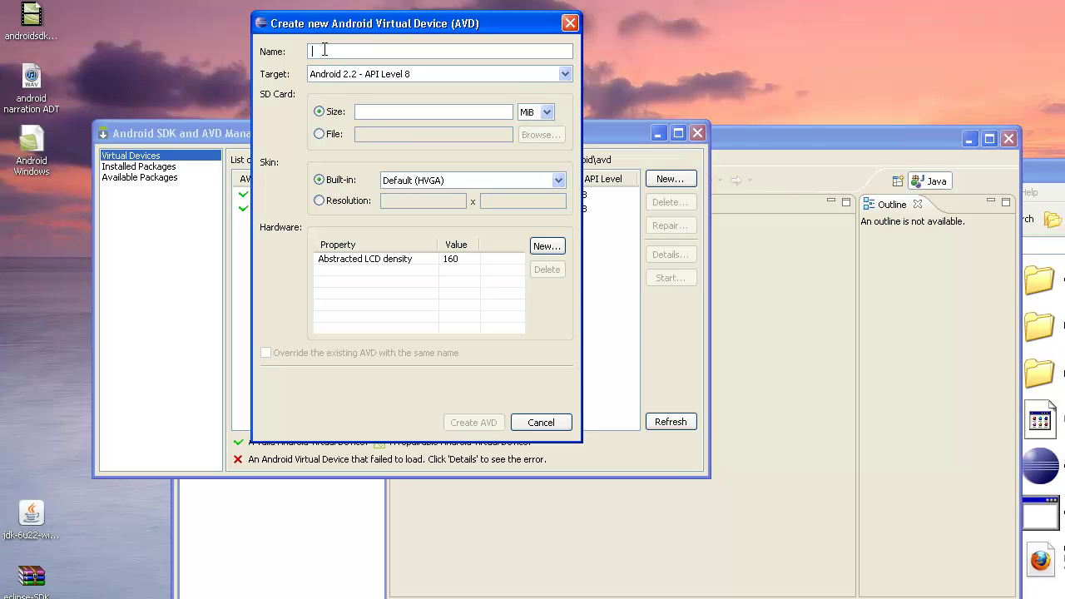
text(TEST)
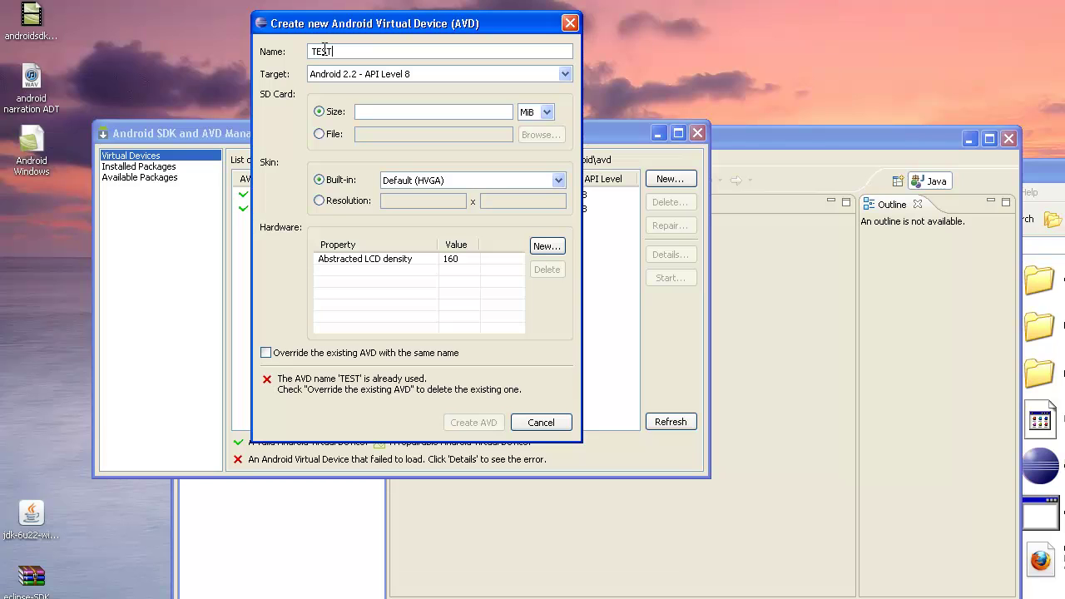
text(2)
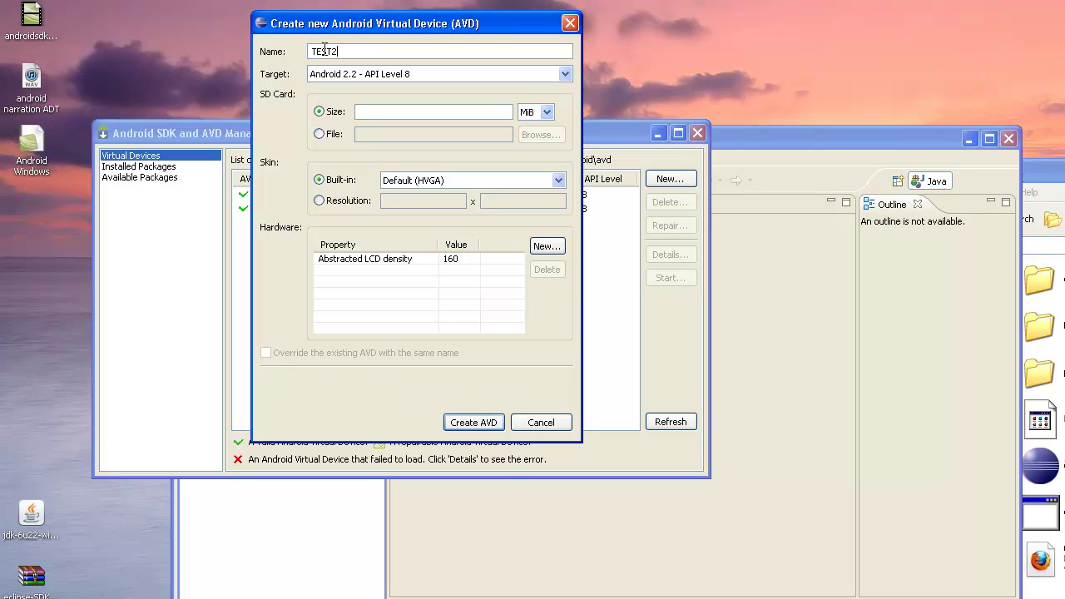
click(472, 422)
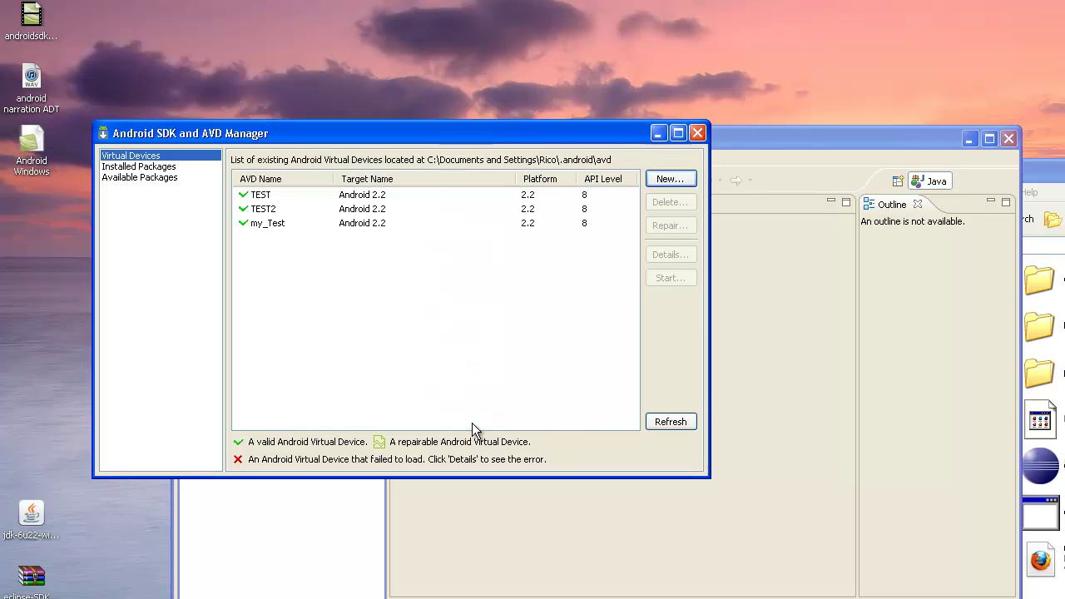
Launch the TEST2 virtual device with the default launch options
click(265, 211)
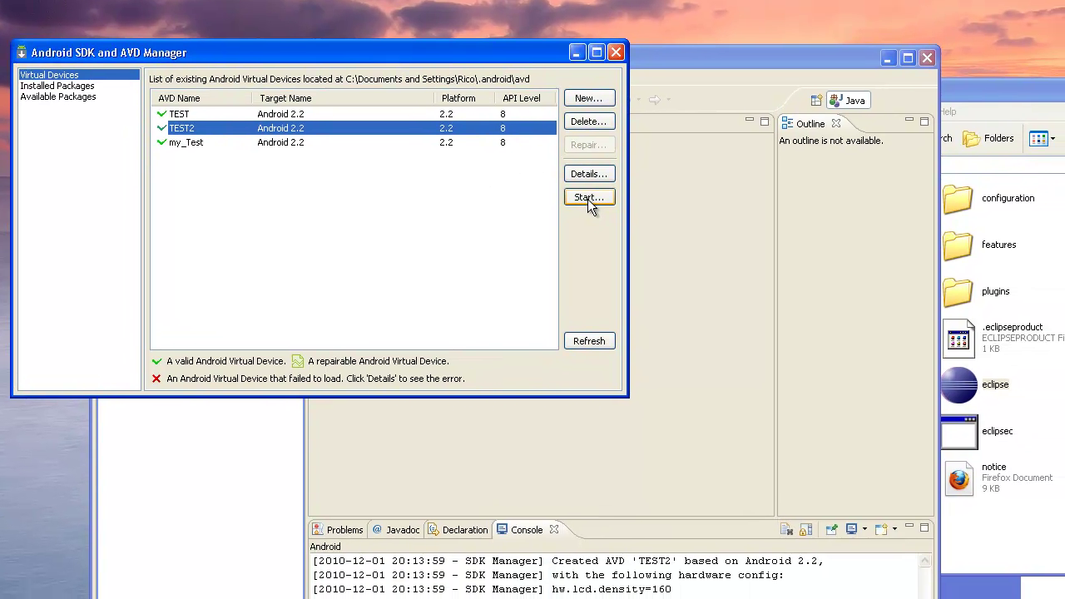
click(670, 278)
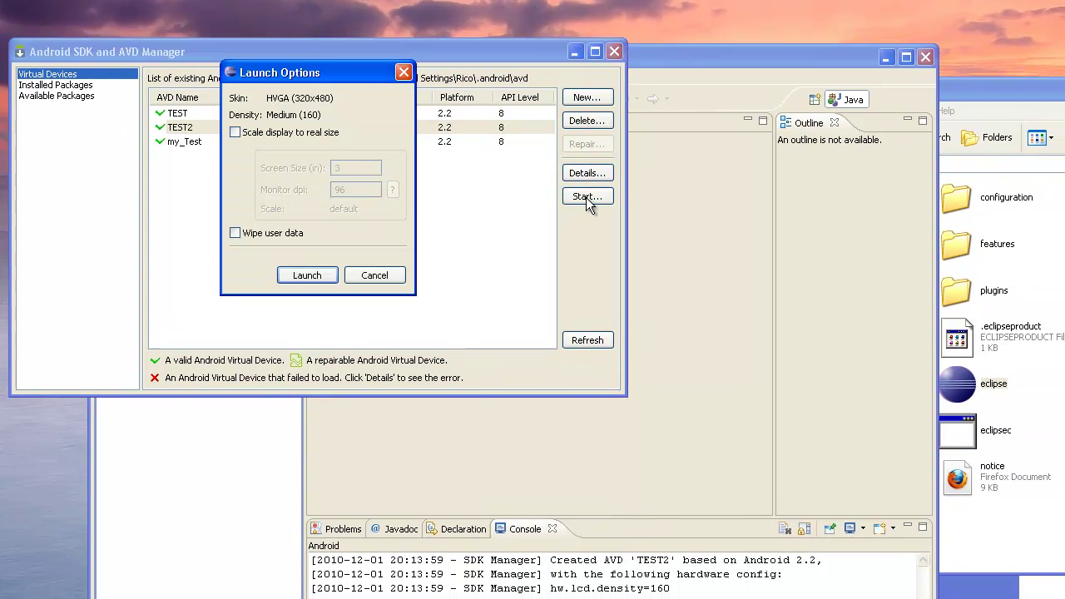
click(319, 272)
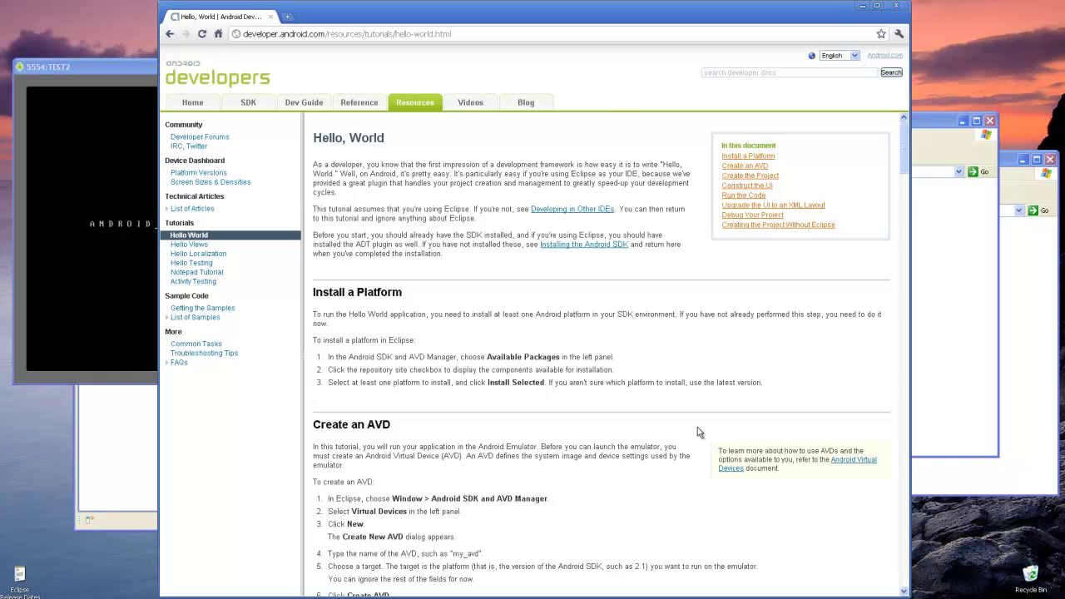
Skim the start of the Hello, World tutorial in the browser and go back to the Android SDK download page
scroll(634, 430, down, 3)
scroll(632, 430, up, 3)
scroll(426, 388, down, 3)
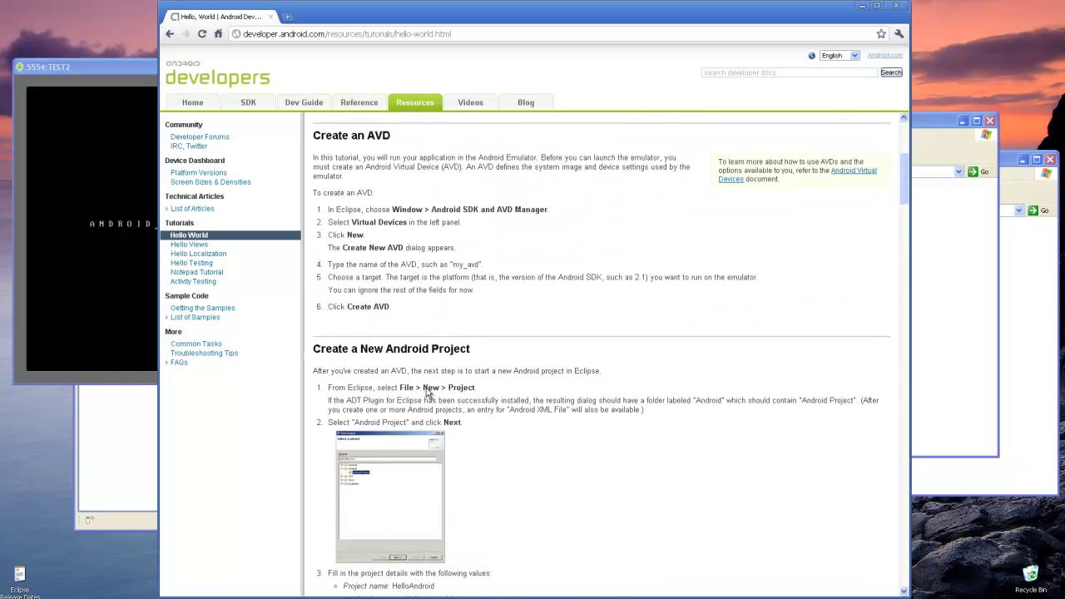
scroll(426, 388, up, 3)
click(169, 35)
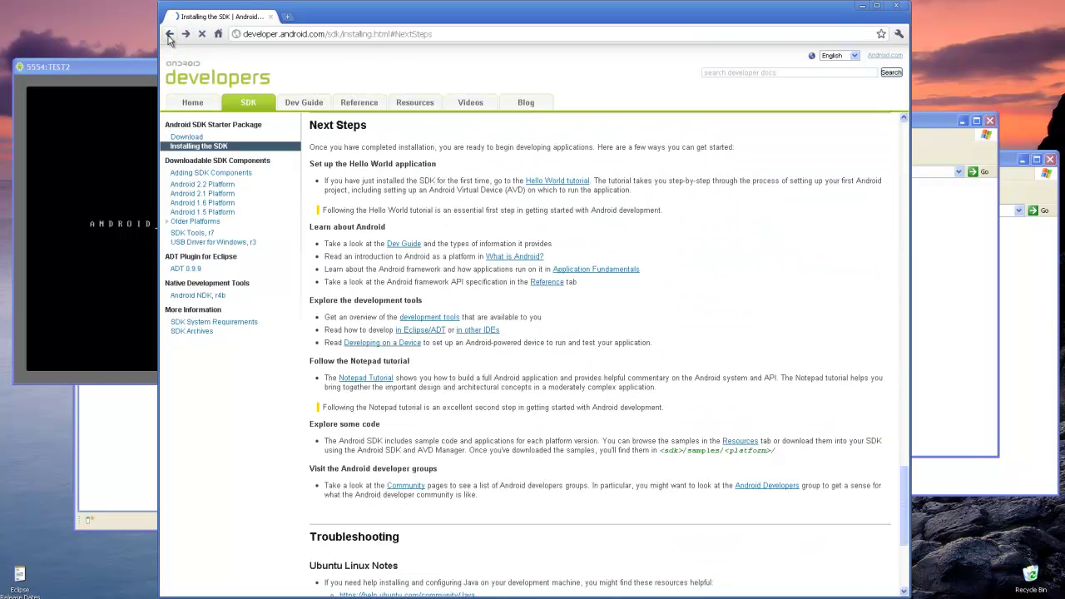
click(169, 37)
click(169, 36)
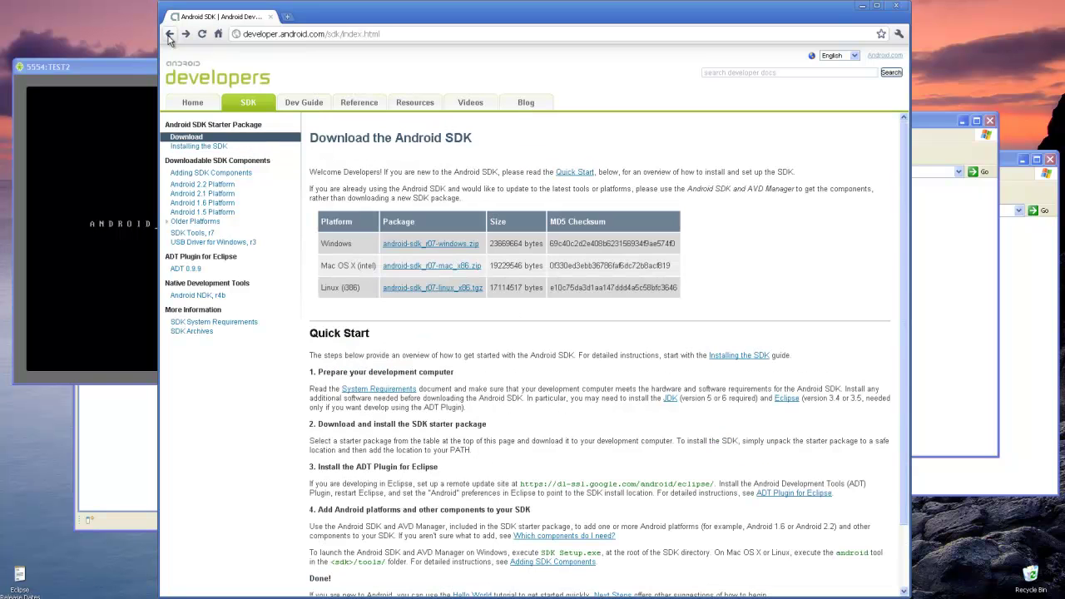
Open the Hello World tutorial through the Next Steps section of the Installing the SDK page
click(248, 107)
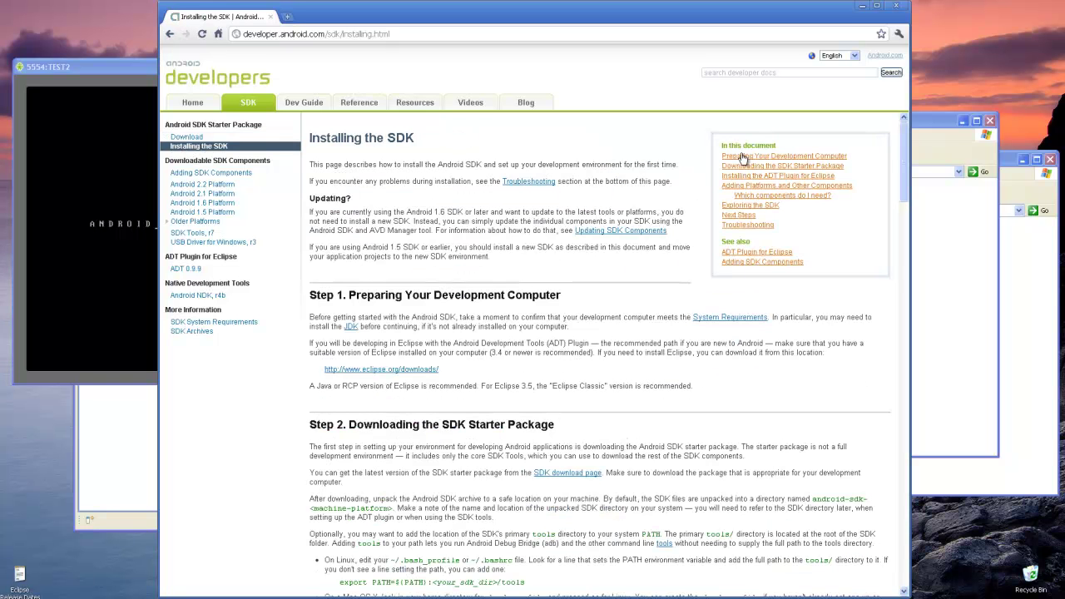
click(742, 216)
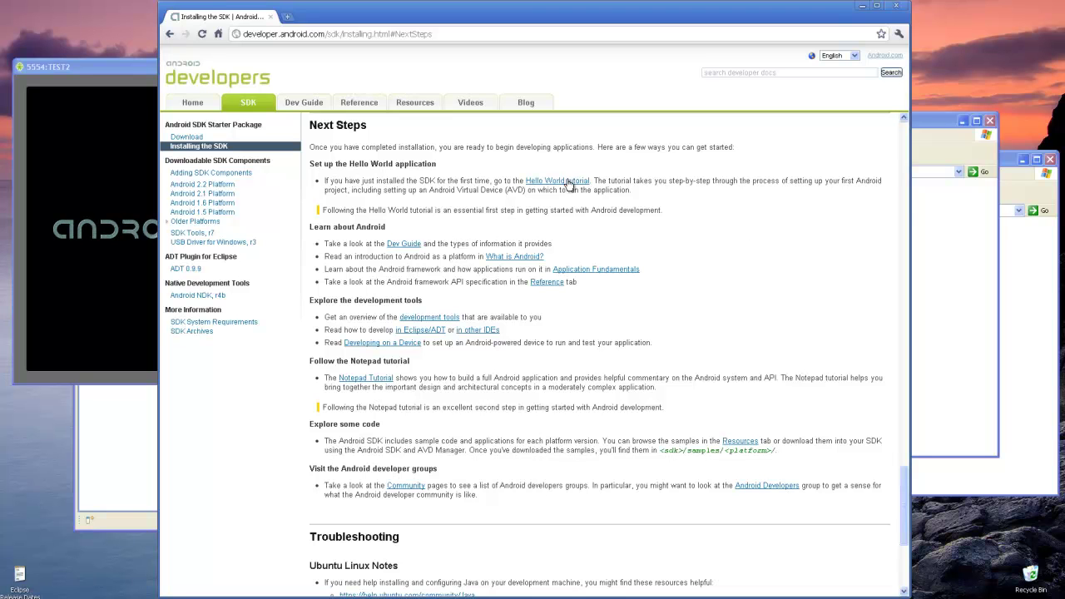
click(565, 184)
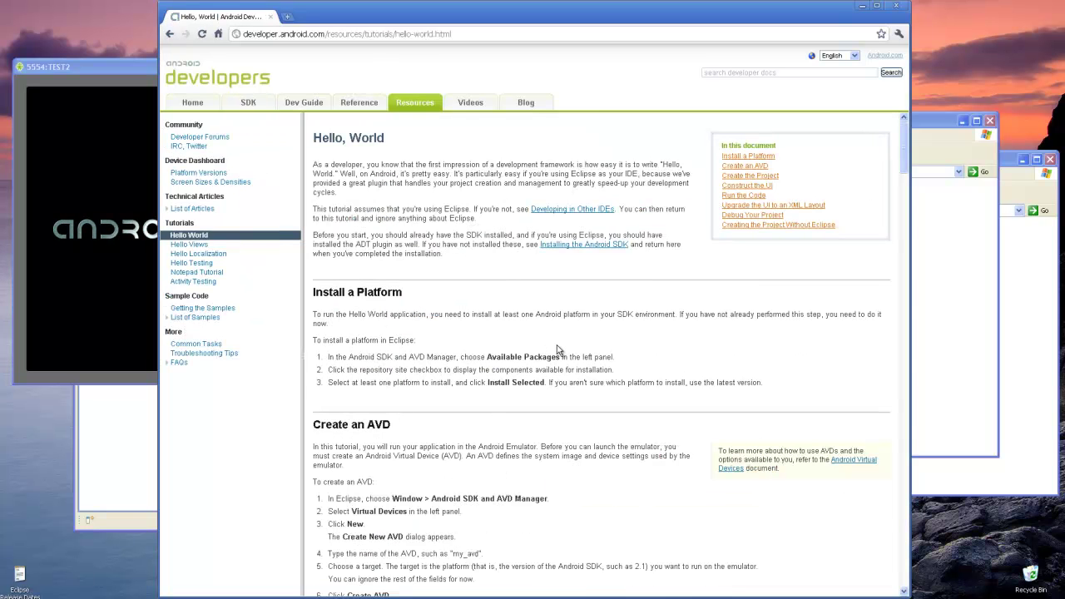
Look through the Hello, World tutorial, from installing a platform to debugging the project, and return to its beginning
scroll(557, 350, down, 15)
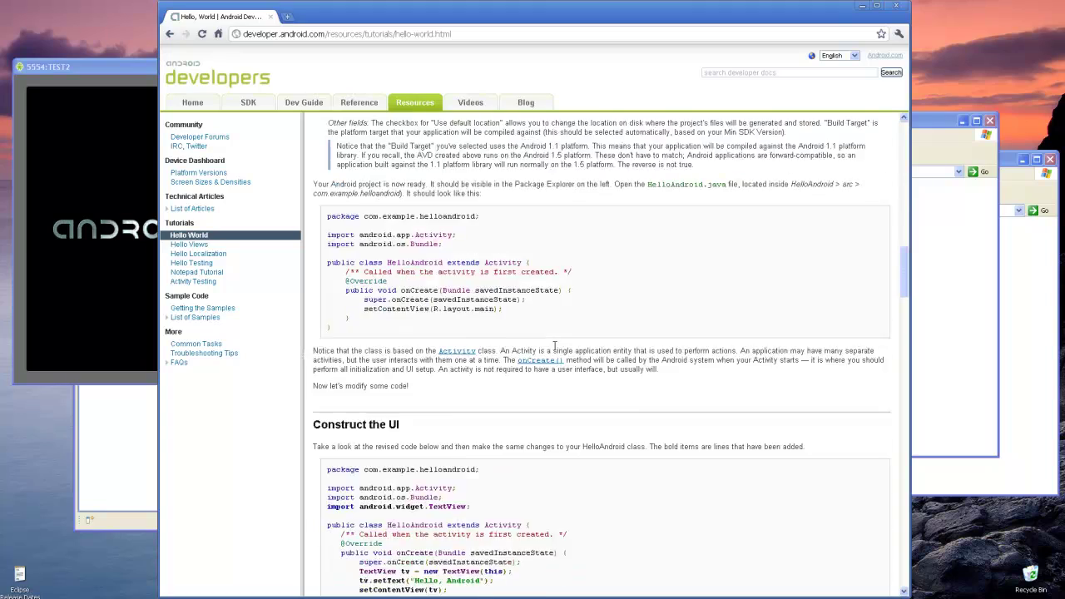
scroll(555, 346, down, 18)
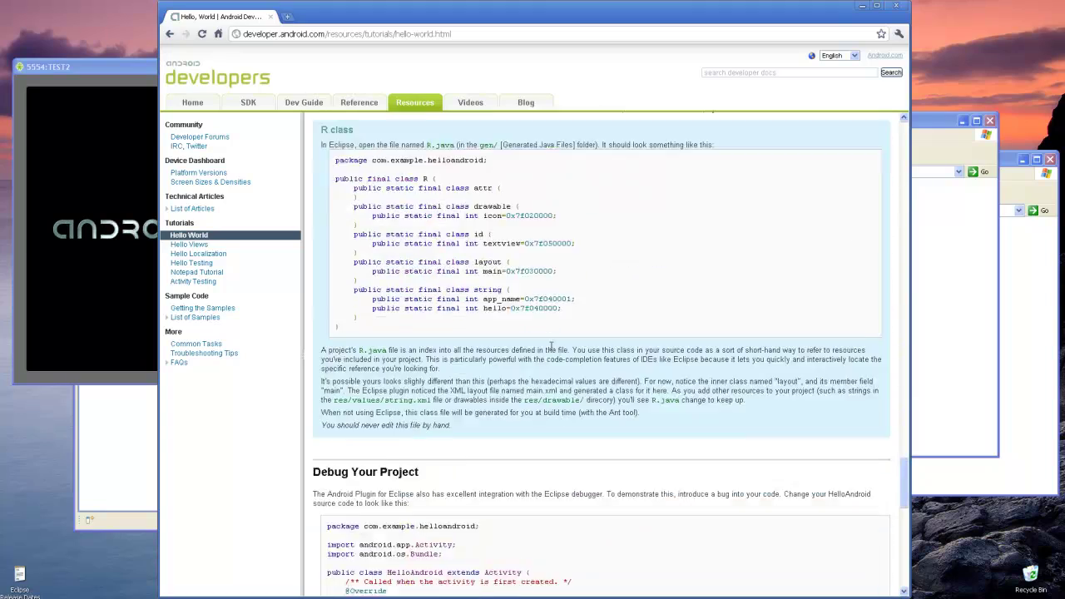
scroll(555, 352, down, 3)
scroll(553, 351, up, 15)
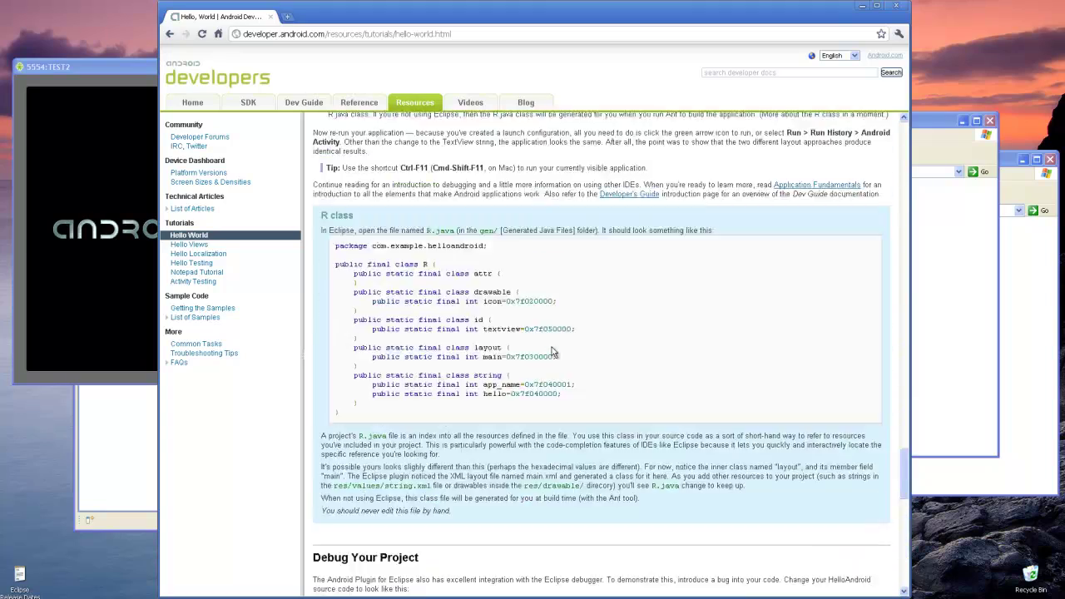
scroll(553, 351, up, 20)
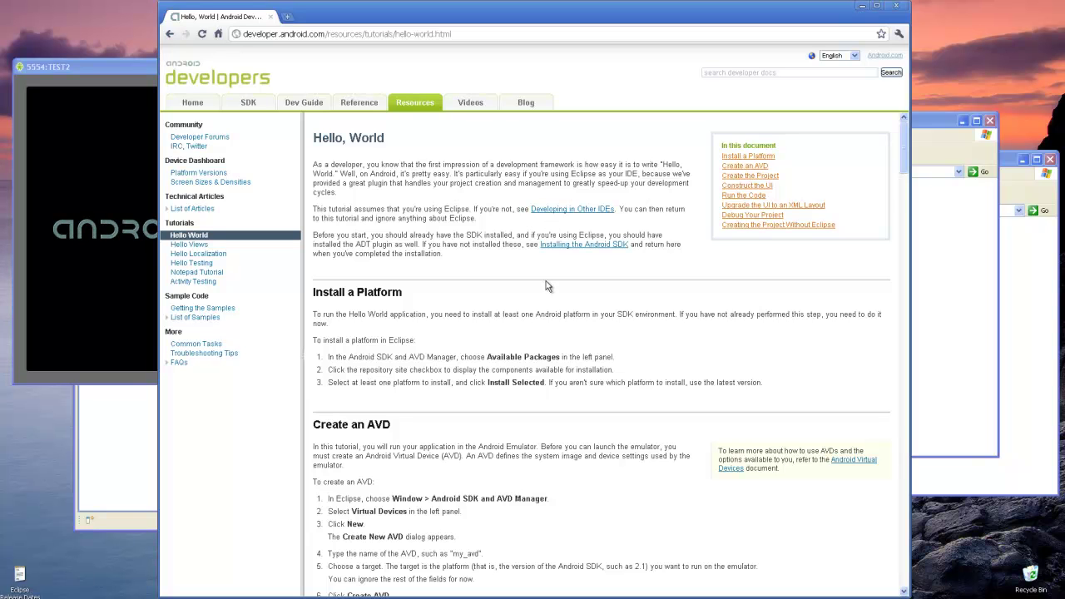
scroll(546, 286, down, 2)
scroll(547, 285, up, 2)
Open the Android SDK download page and minimize the browser to check the TEST2 emulator
click(248, 103)
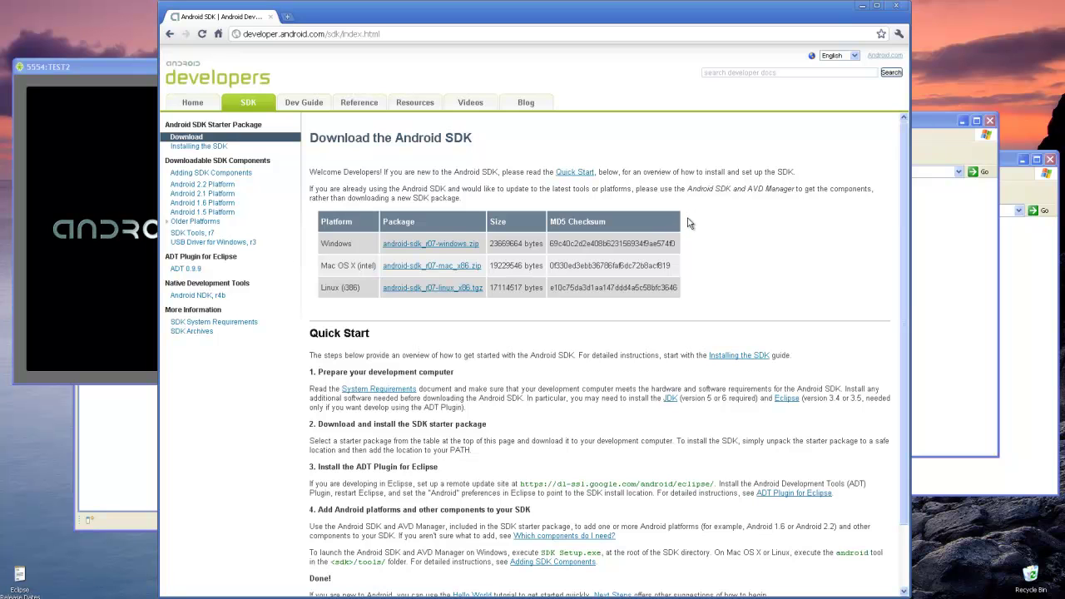
click(863, 8)
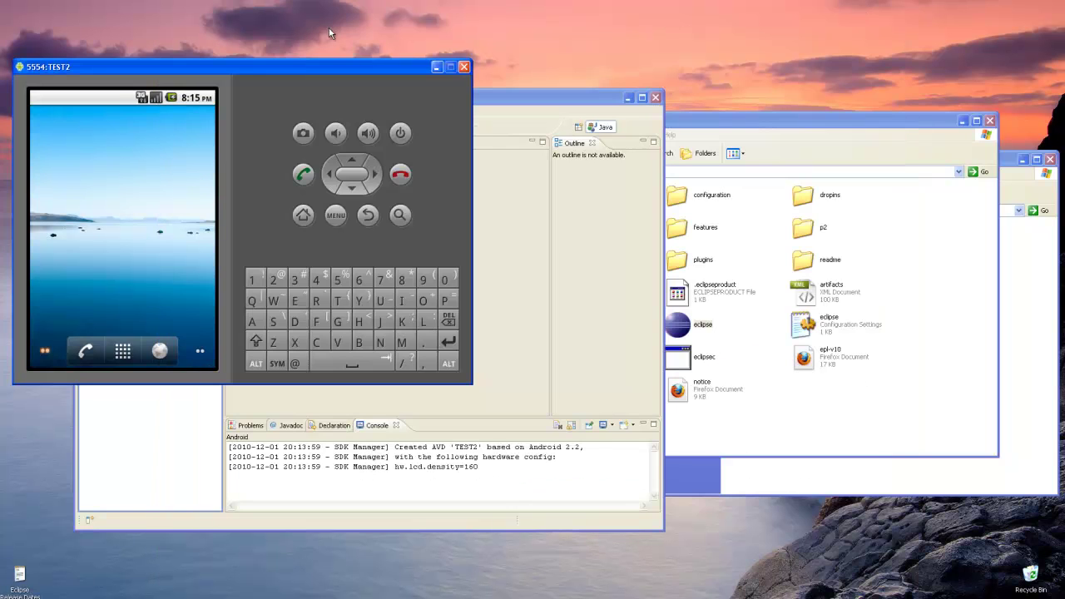